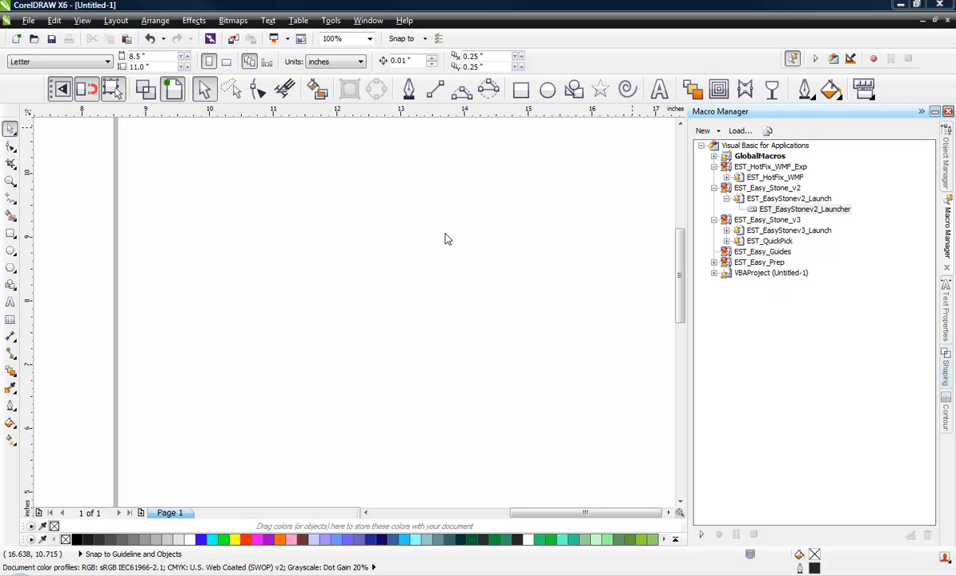
# Draw a circle about 1.75 inches wide beside the page and make an enlarged concentric copy about 2.54 inches wide around it
pyautogui.click(547, 91)
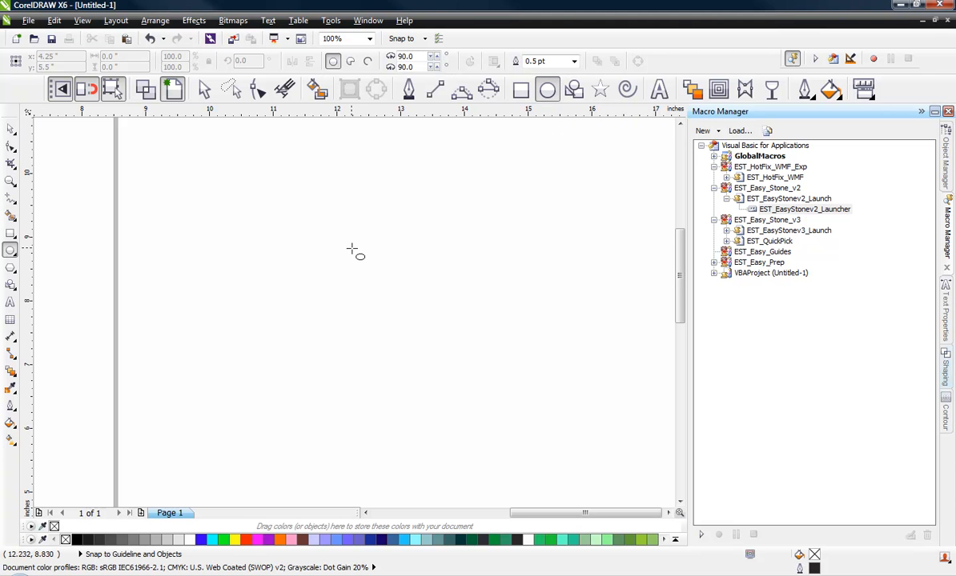
pyautogui.moveTo(383, 223); pyautogui.dragTo(496, 331)
pyautogui.click(10, 128)
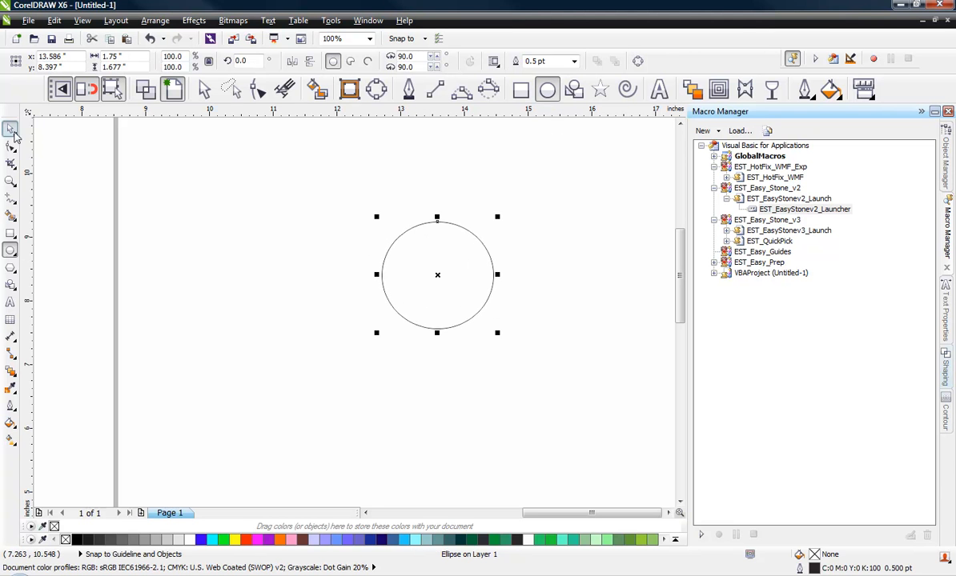
pyautogui.moveTo(496, 333); pyautogui.dragTo(522, 368)
pyautogui.click(551, 310)
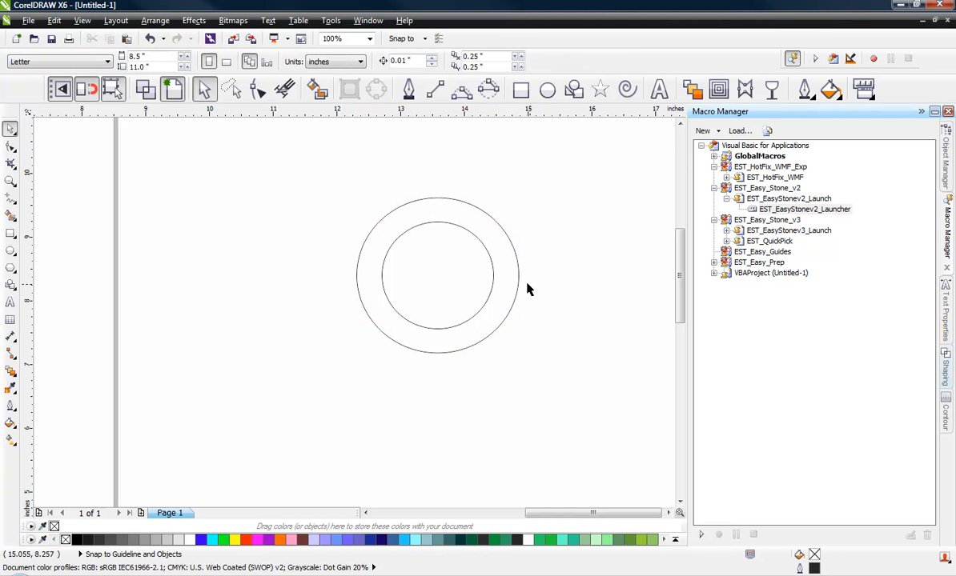
# Select the outer circle and launch the EST_EasyStonev2_Launcher macro, keeping its window clear of the circles
pyautogui.click(519, 280)
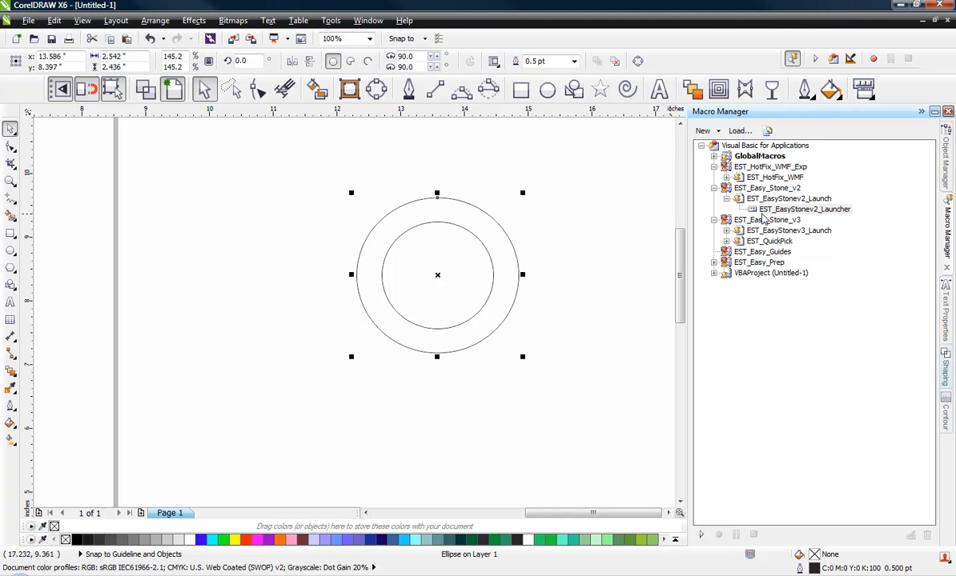
pyautogui.click(792, 209)
pyautogui.doubleClick(773, 212)
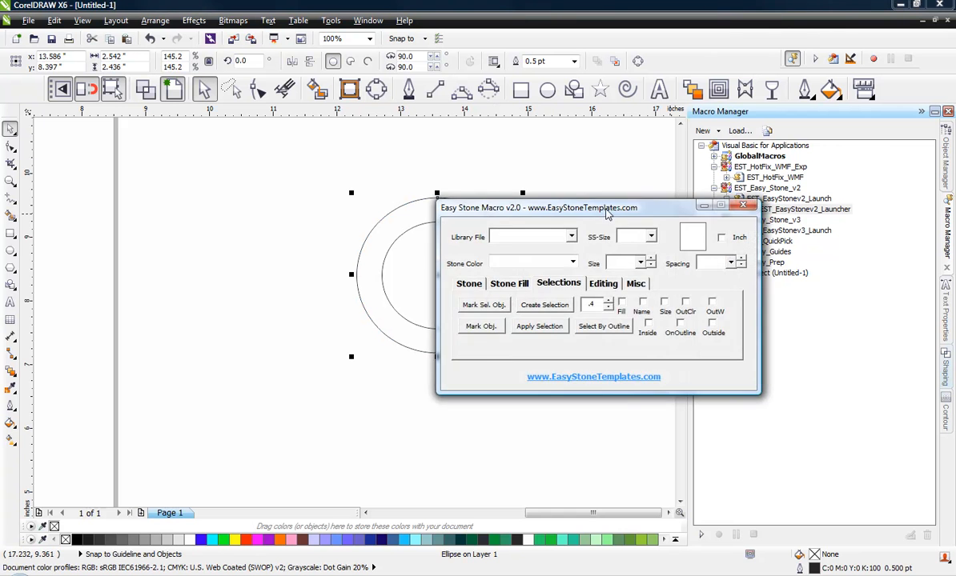
pyautogui.moveTo(666, 213); pyautogui.dragTo(739, 309)
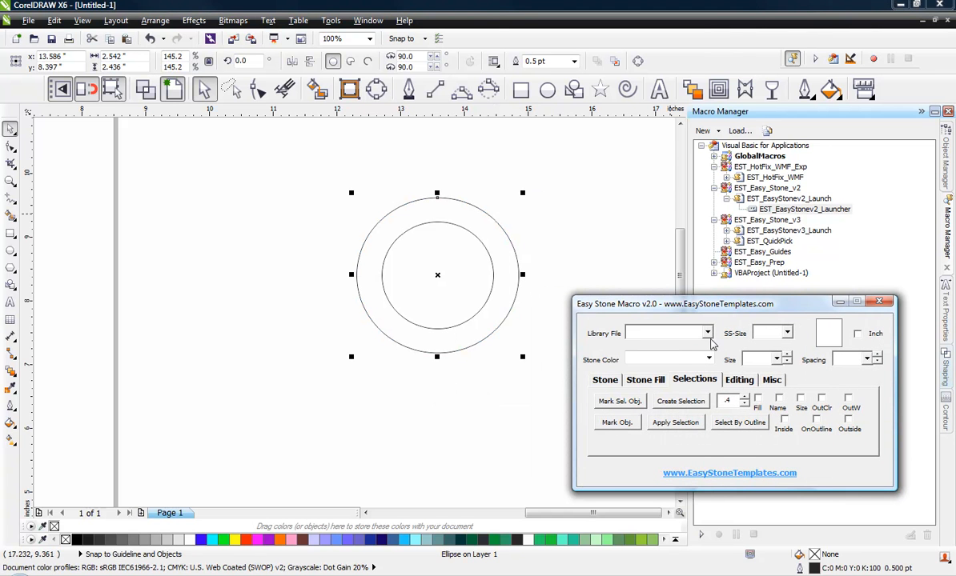
# Set the stone options to library ESTStandardv2, SS-size 10ss, color Blue Zircon, size 3.4 and spacing .5
pyautogui.click(667, 333)
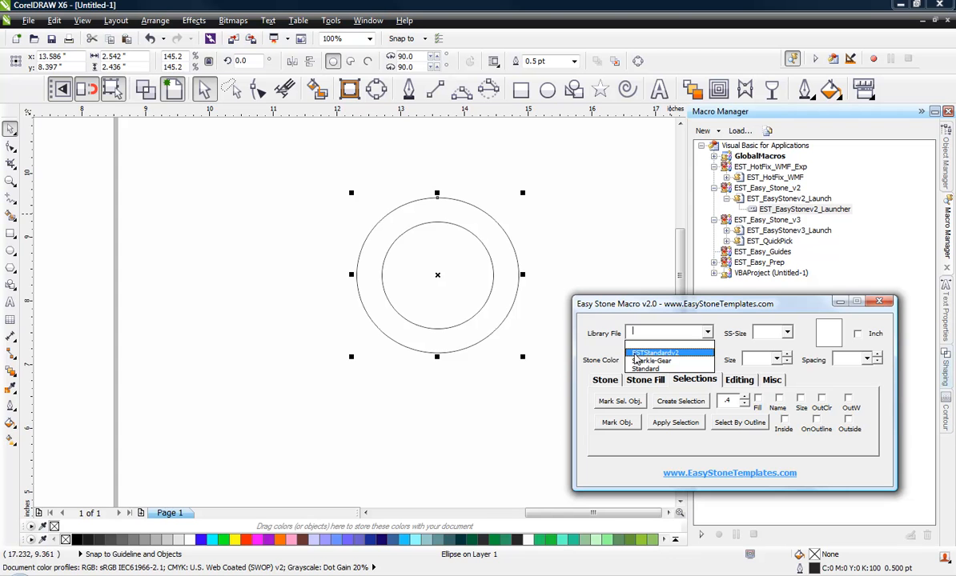
pyautogui.click(656, 353)
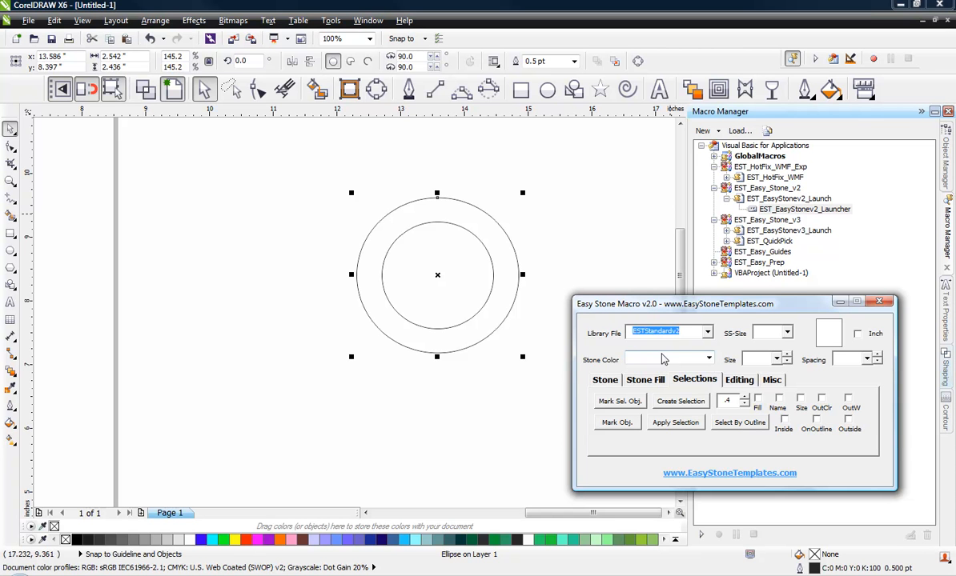
pyautogui.click(787, 333)
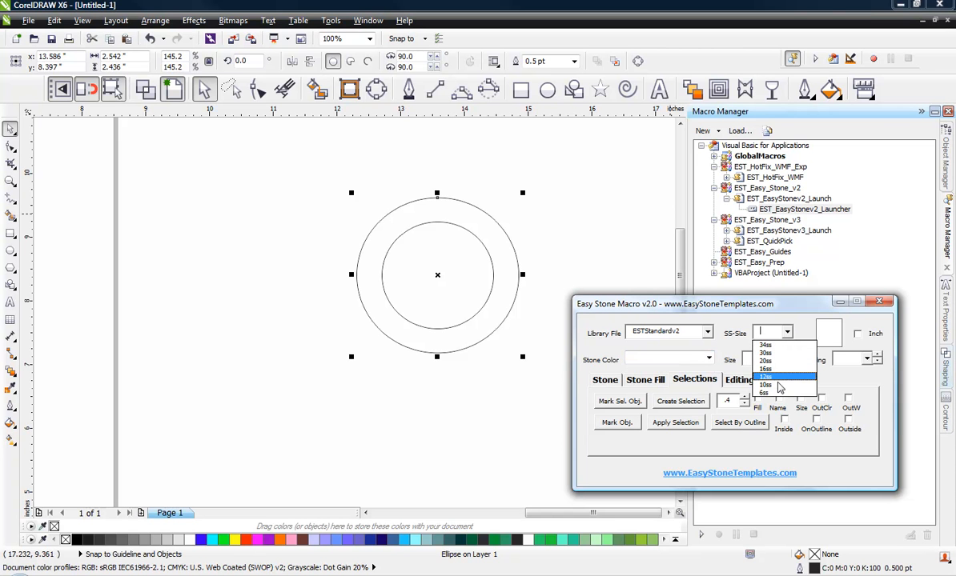
pyautogui.click(710, 361)
pyautogui.click(710, 361)
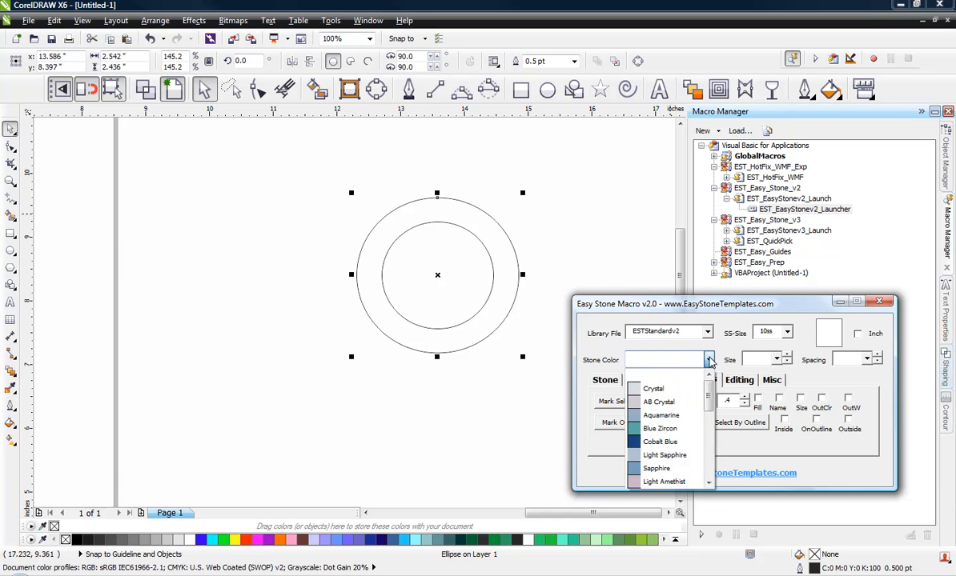
pyautogui.click(663, 430)
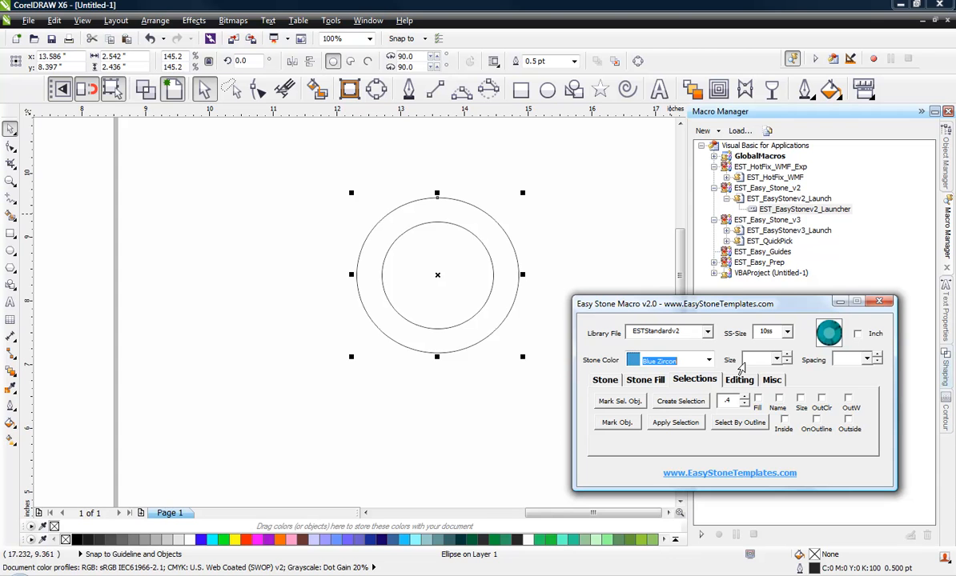
pyautogui.click(768, 360)
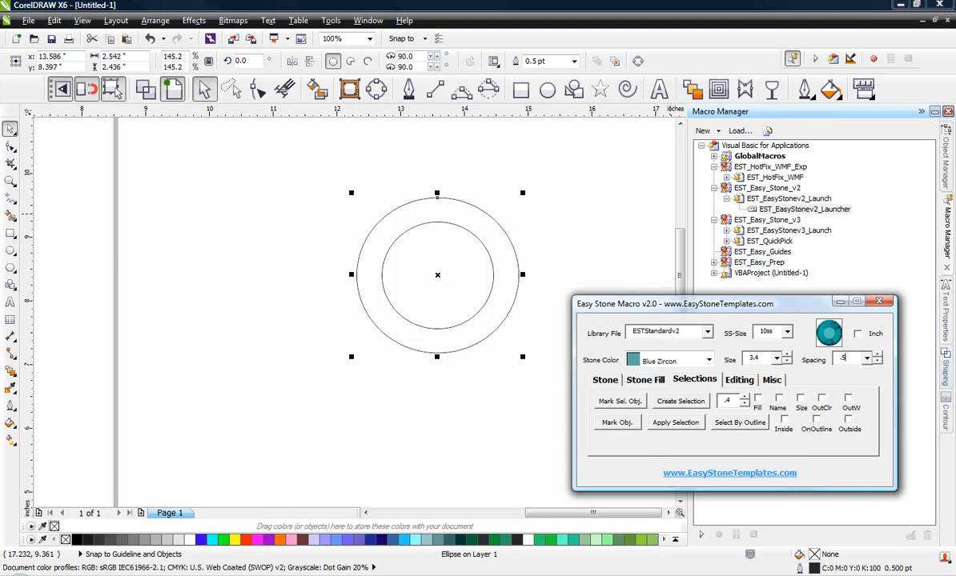
# Add the Blue Zircon stones along the outer circle
pyautogui.click(604, 380)
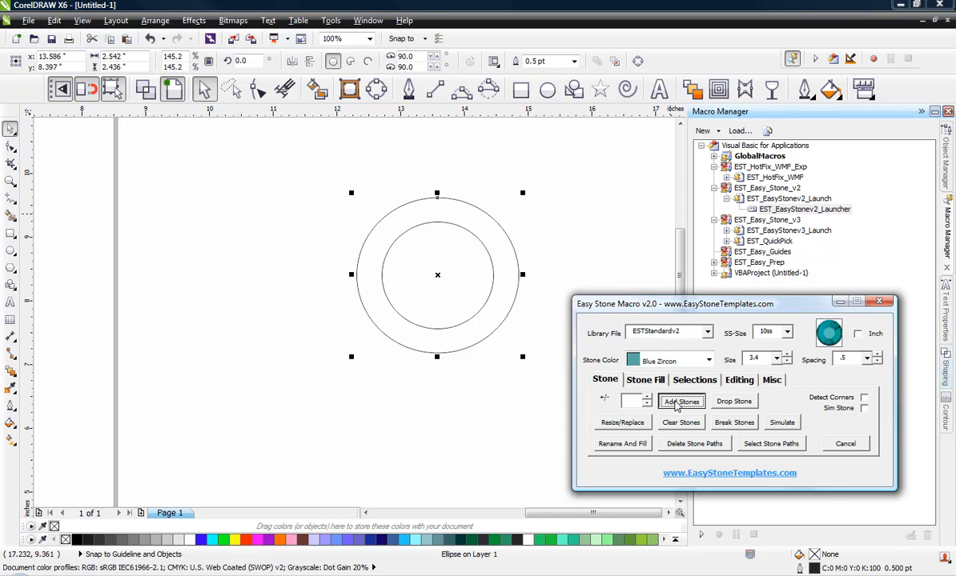
pyautogui.click(681, 401)
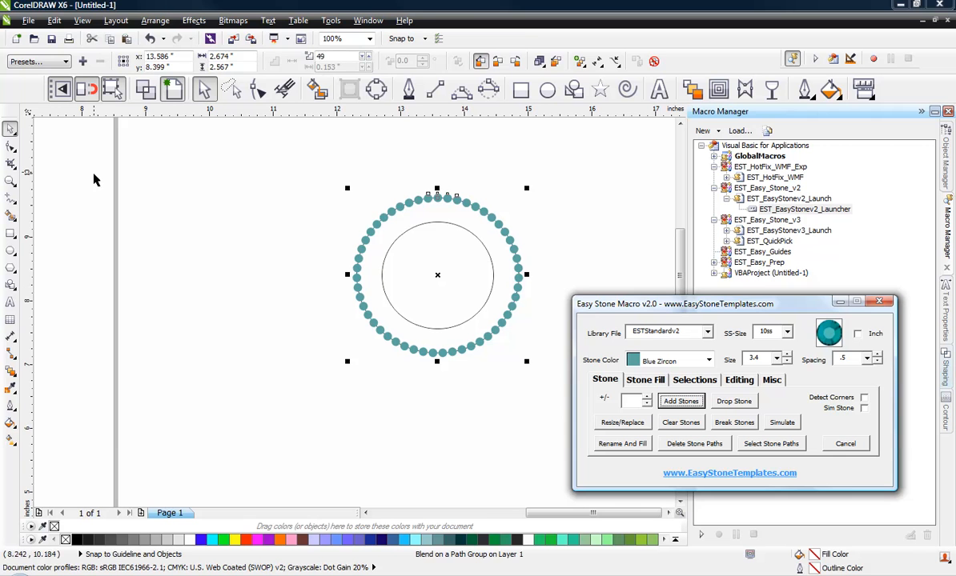
pyautogui.click(189, 211)
# Select the inner circle, change the stone color to Amethist and add stones along it
pyautogui.click(414, 262)
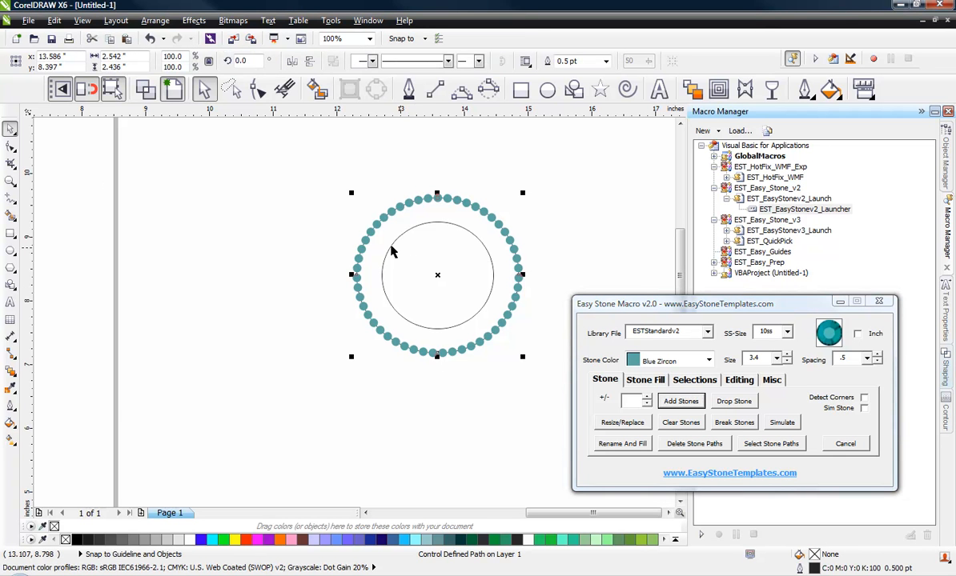
pyautogui.click(391, 246)
pyautogui.click(669, 360)
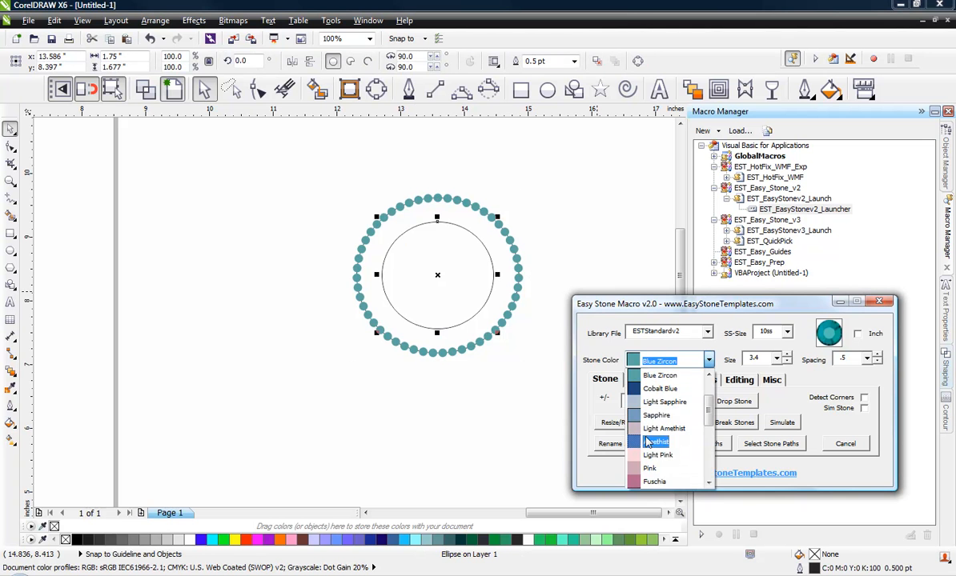
pyautogui.click(650, 441)
pyautogui.click(676, 404)
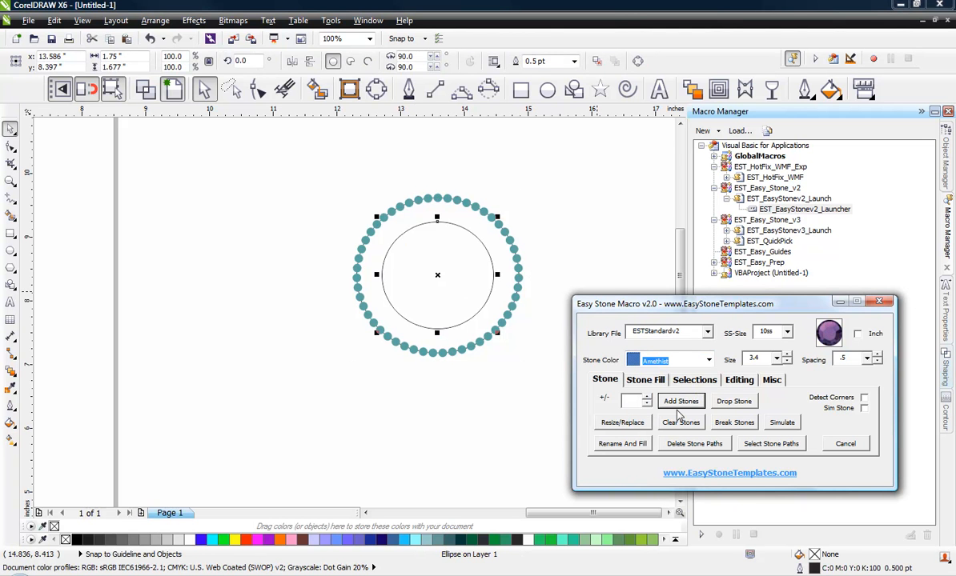
# Select both stone rings and delete their stone paths
pyautogui.click(565, 196)
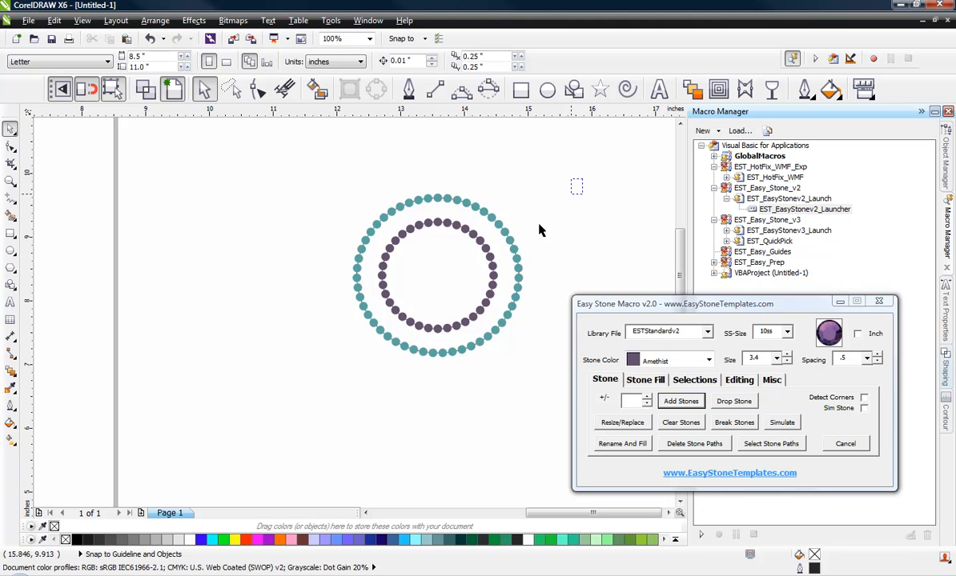
pyautogui.moveTo(568, 180); pyautogui.dragTo(300, 376)
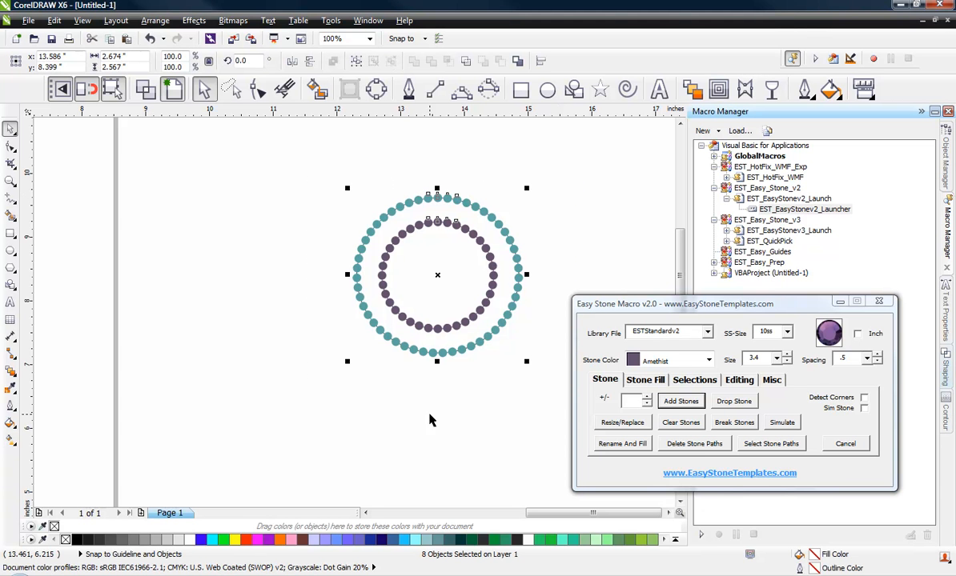
pyautogui.click(695, 445)
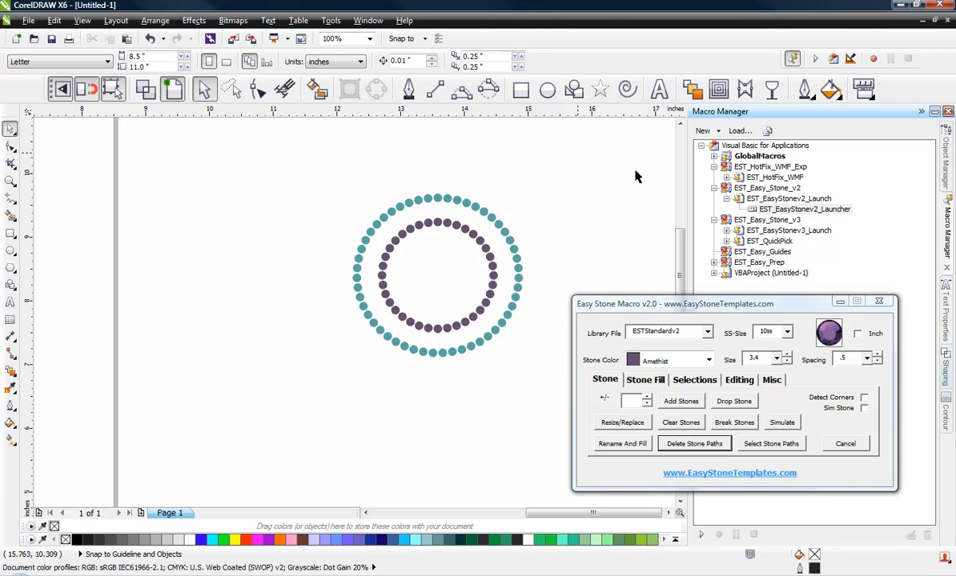
# Examine the names of the individual stones on Layer 1 in the Object Manager, checking single stones of the outer ring
pyautogui.click(949, 162)
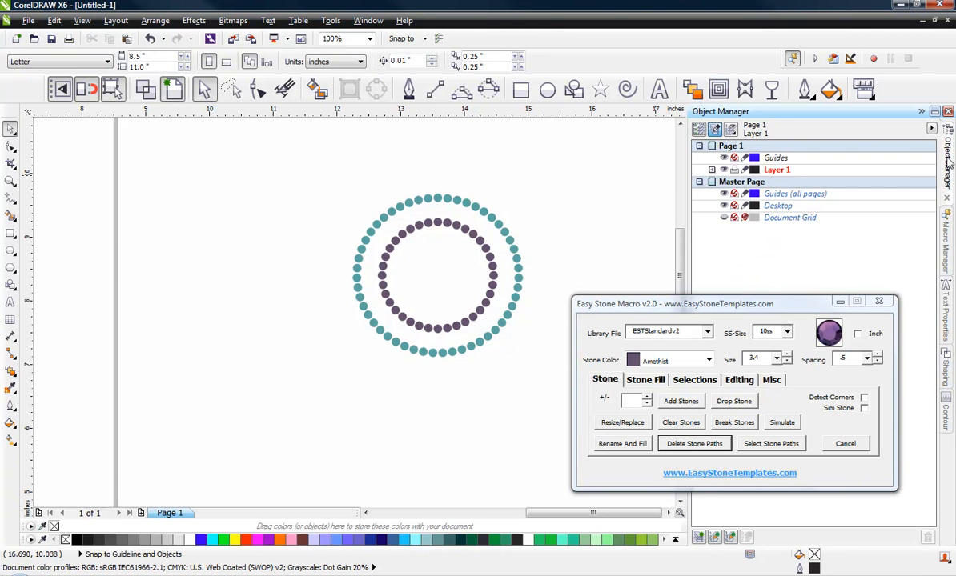
pyautogui.click(712, 170)
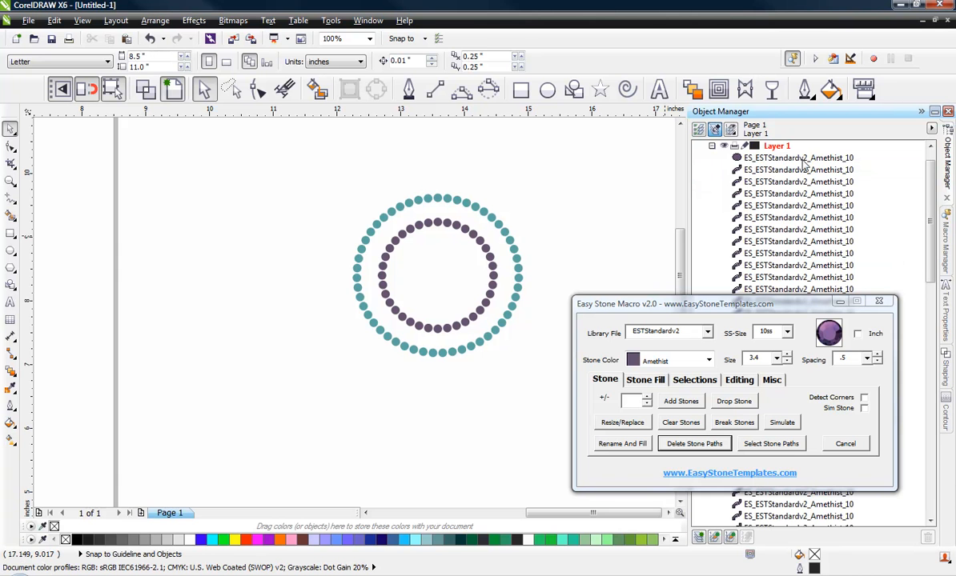
pyautogui.click(516, 257)
pyautogui.moveTo(729, 313); pyautogui.dragTo(734, 264)
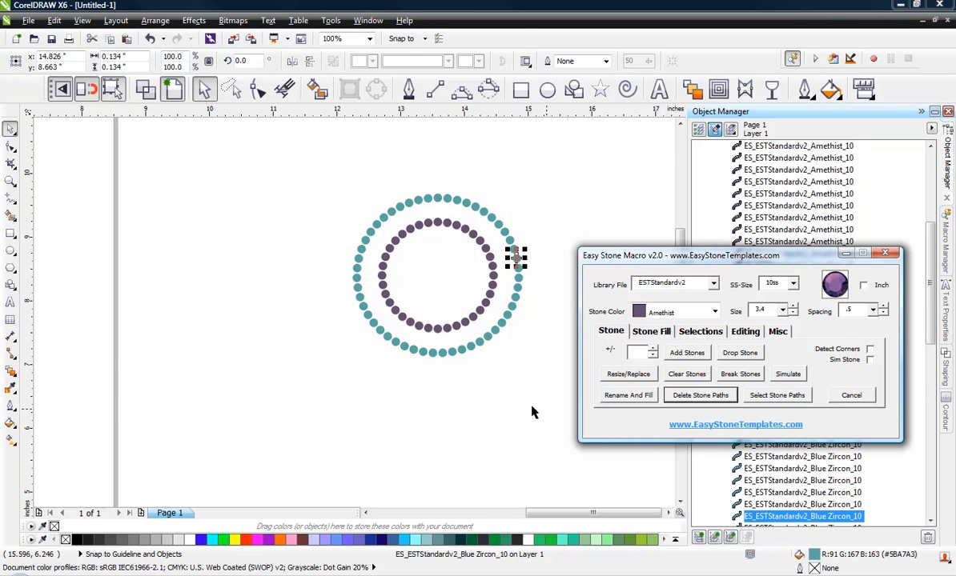
pyautogui.click(542, 223)
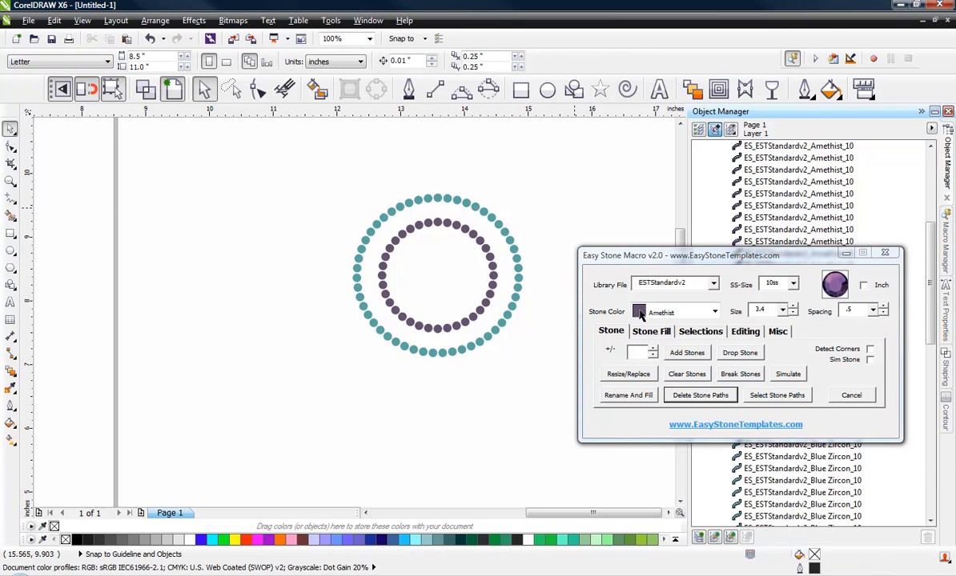
pyautogui.click(800, 469)
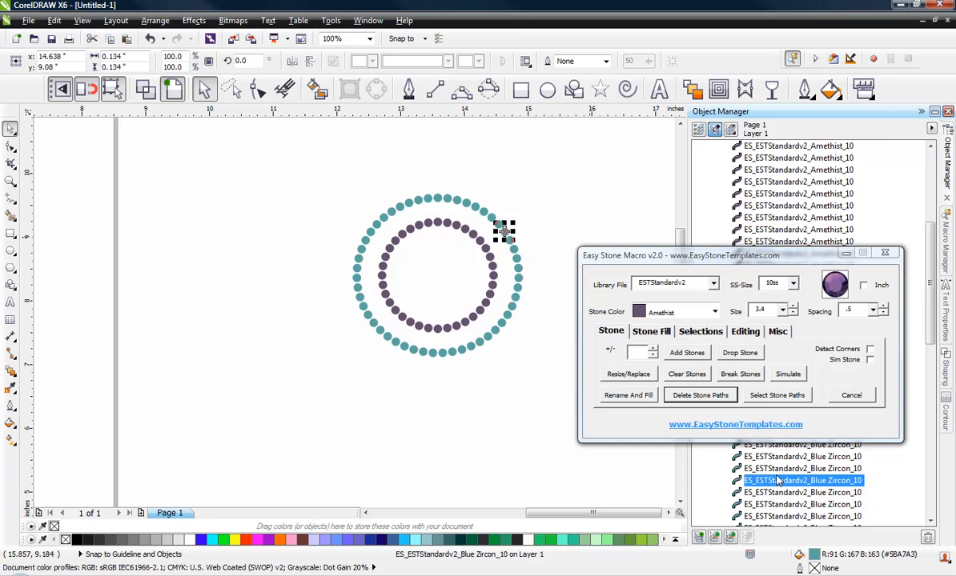
pyautogui.click(486, 411)
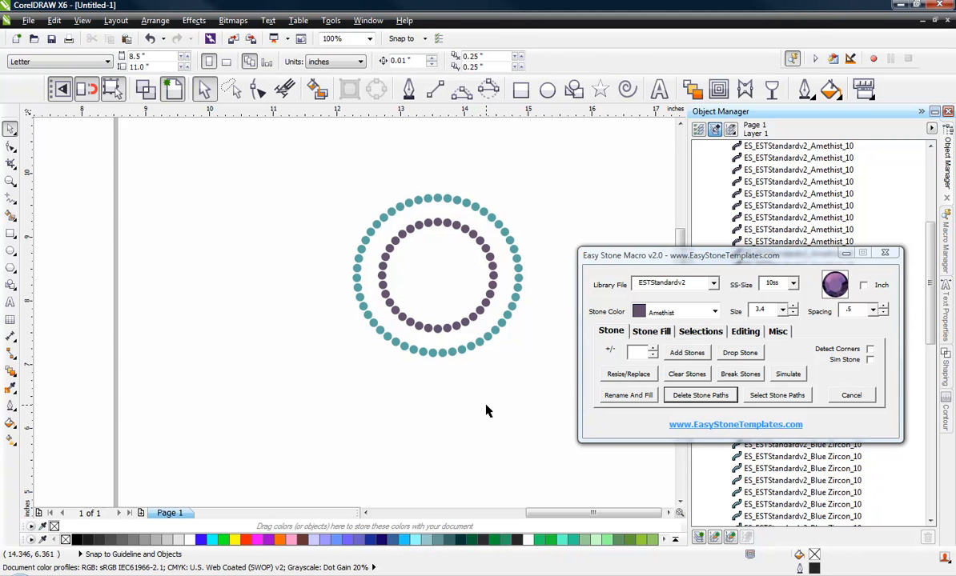
# Close the Easy Stone v2 macro window
pyautogui.moveTo(584, 252); pyautogui.dragTo(564, 297)
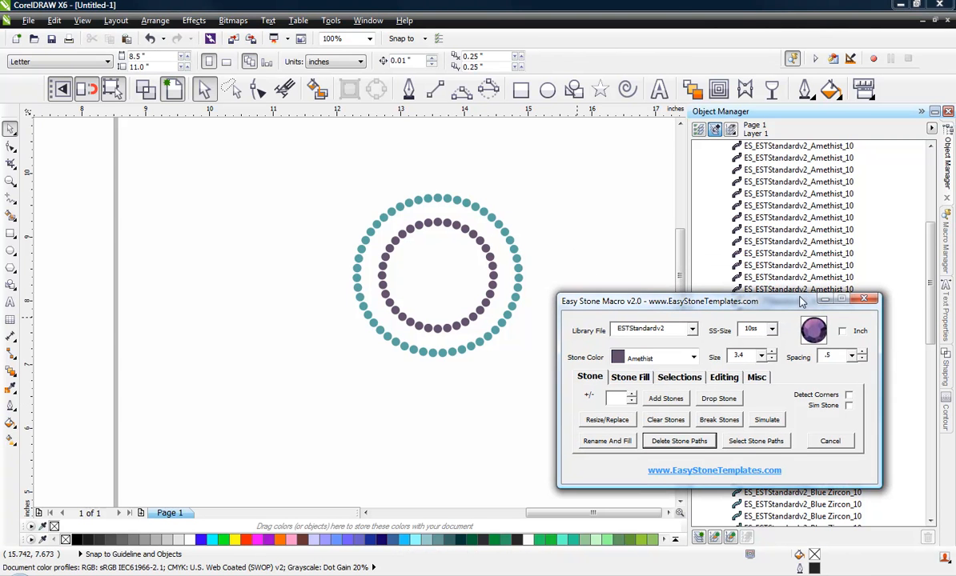
pyautogui.moveTo(802, 301); pyautogui.dragTo(790, 313)
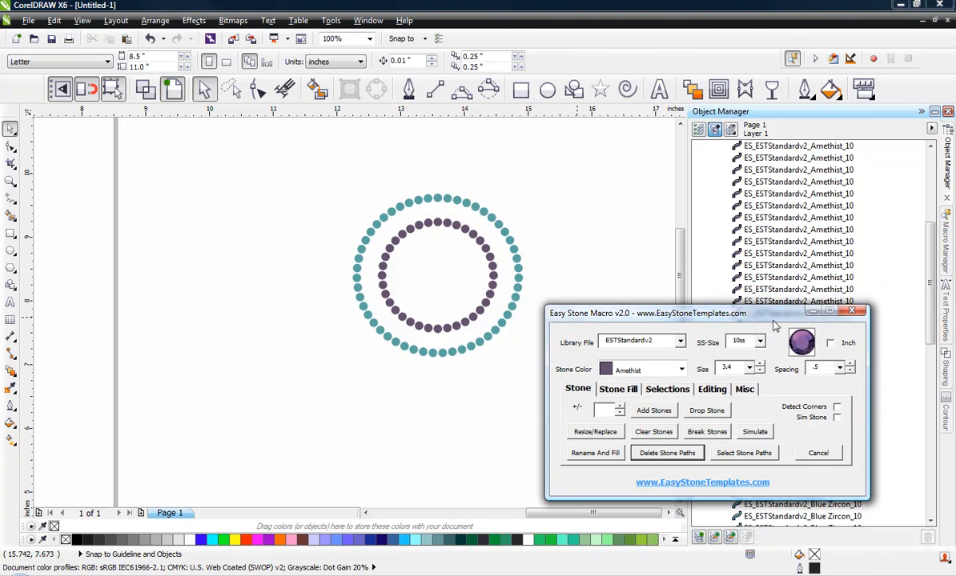
pyautogui.click(854, 312)
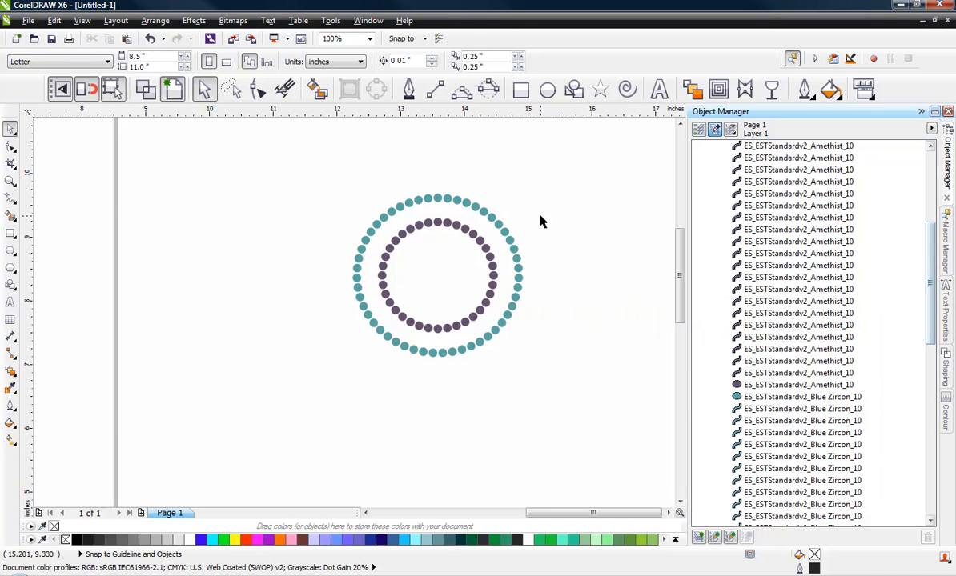
# Select both stone rings and place a copy about 4.1 inches to the right of the originals
pyautogui.scroll(-1, 373, 234)
pyautogui.moveTo(330, 204); pyautogui.dragTo(459, 317)
pyautogui.moveTo(404, 250); pyautogui.dragTo(540, 261)
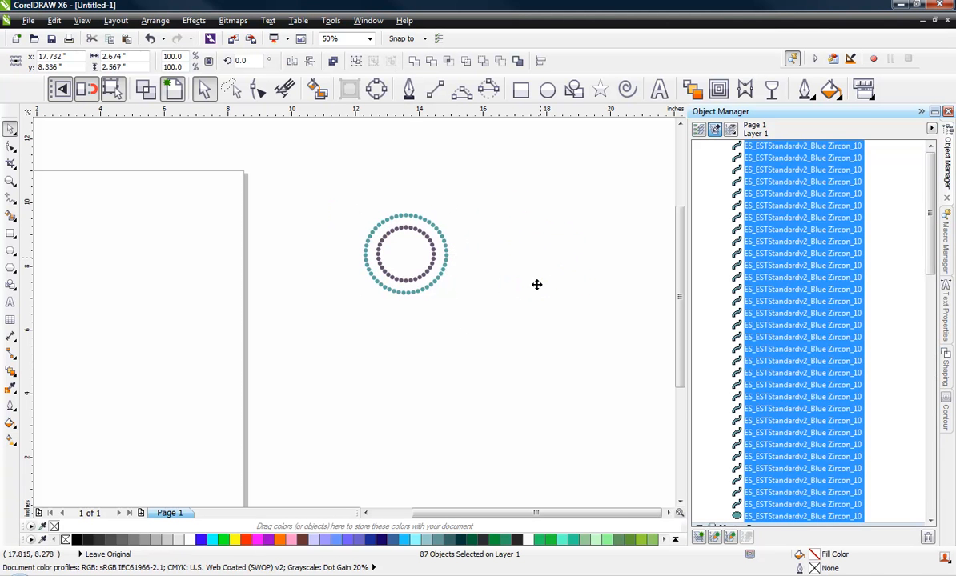
pyautogui.click(457, 381)
pyautogui.scroll(1, 445, 185)
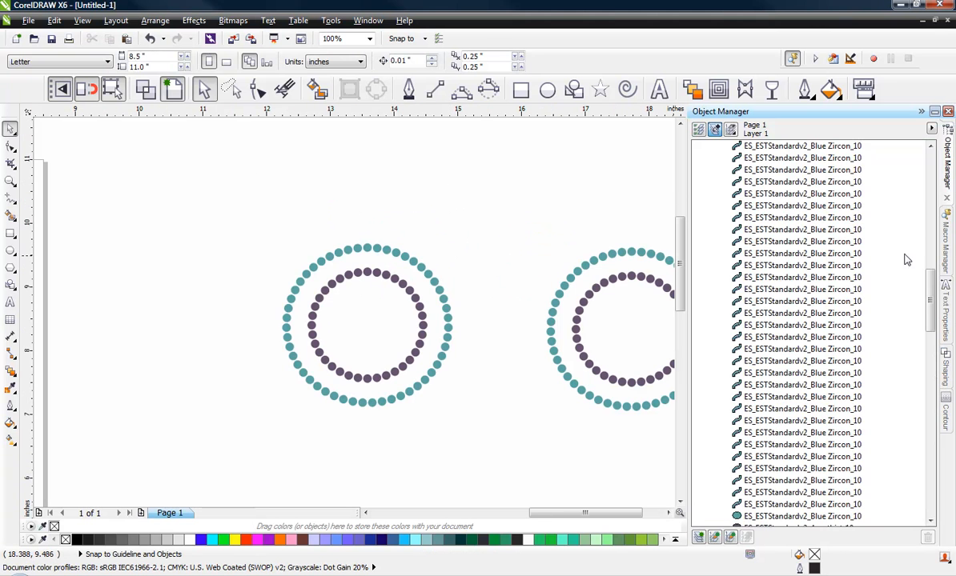
# Launch the EST_EasyStonev3_Launcher macro and move its window away from the original rings
pyautogui.click(949, 250)
pyautogui.click(722, 219)
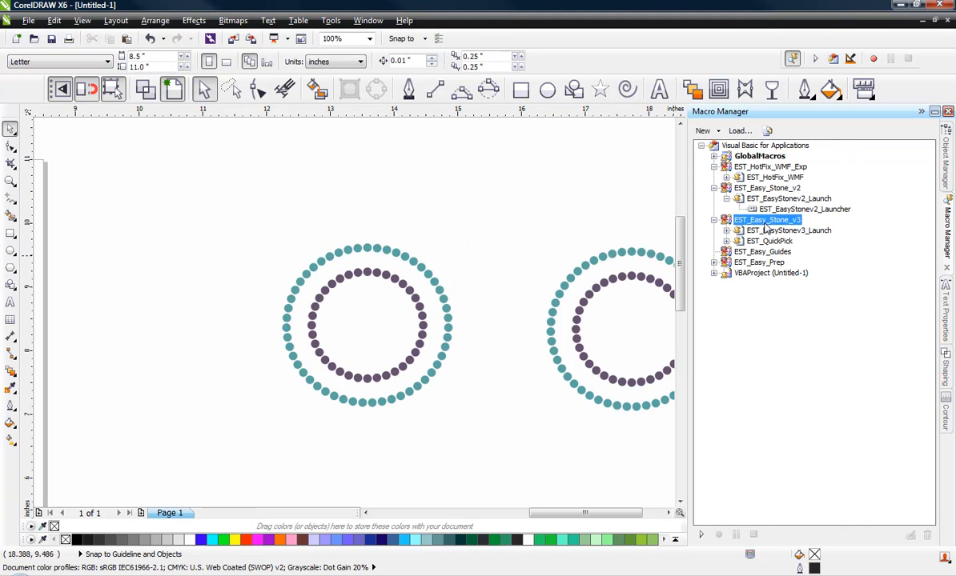
pyautogui.click(727, 231)
pyautogui.doubleClick(791, 241)
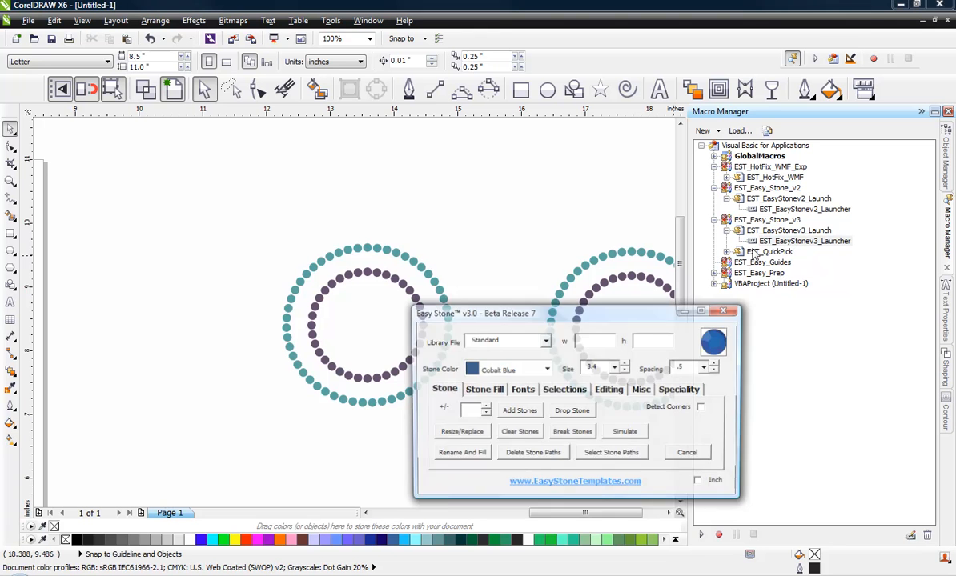
pyautogui.moveTo(546, 313); pyautogui.dragTo(661, 326)
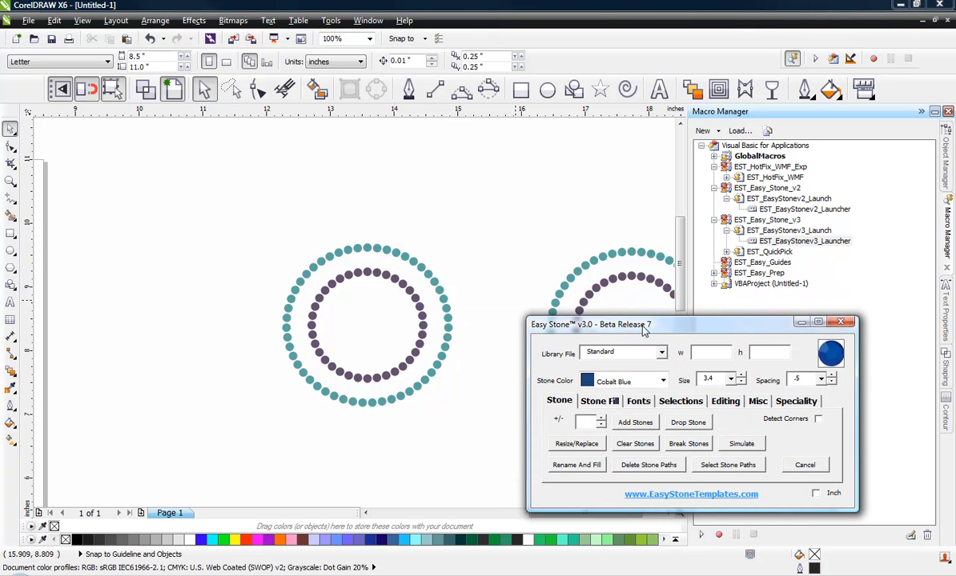
# Select all stones of the original rings and launch EST Easy Prep from the Easy Stone v3 speciality functions
pyautogui.moveTo(298, 408); pyautogui.dragTo(270, 406)
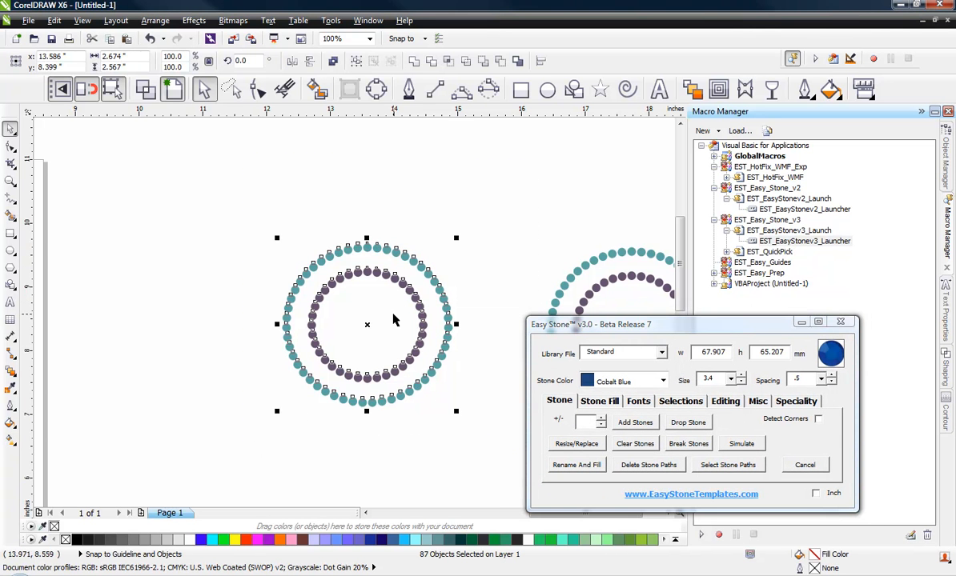
pyautogui.click(782, 402)
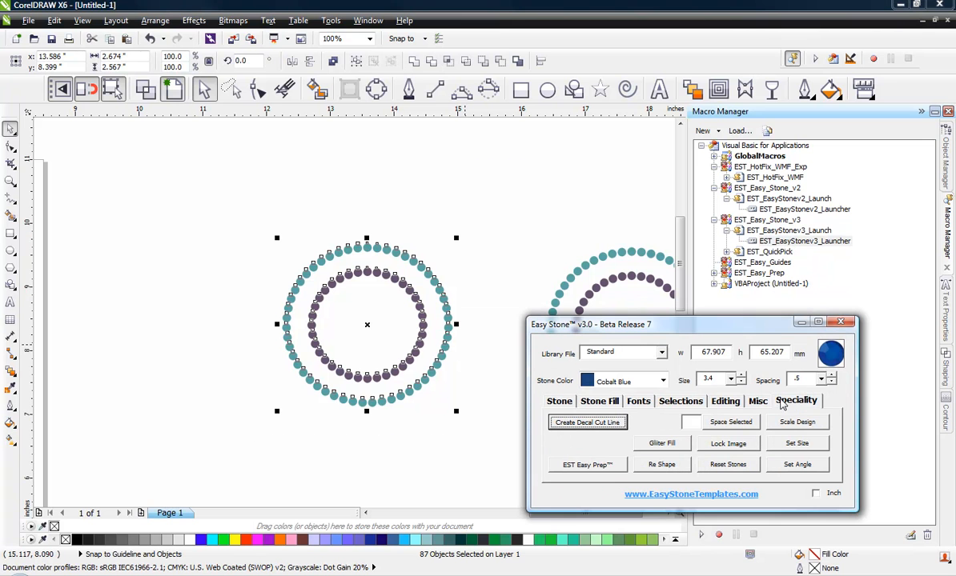
pyautogui.click(595, 470)
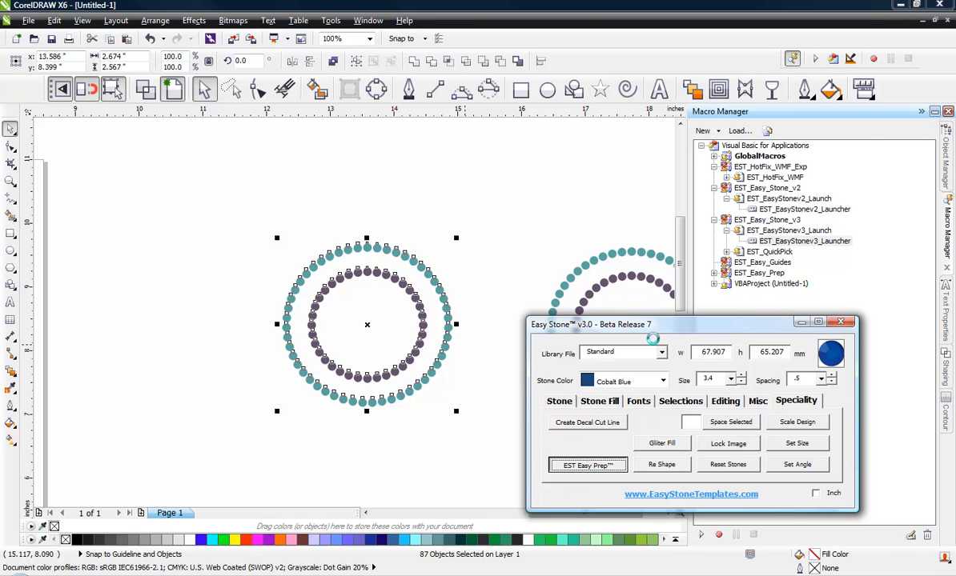
pyautogui.moveTo(517, 190); pyautogui.dragTo(712, 248)
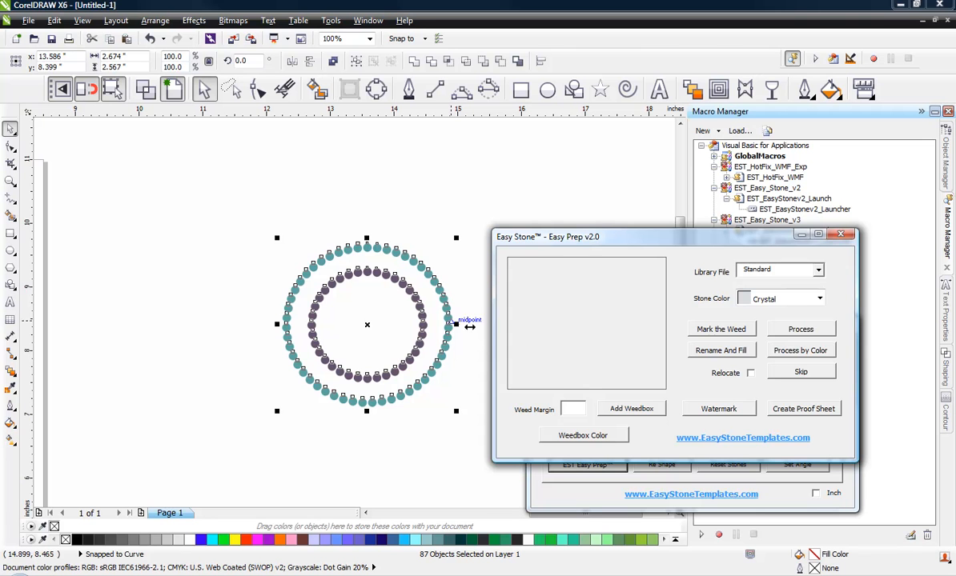
# Process the selected stones by color, assigning Blue Zircon from the Standard library to the outer ring
pyautogui.click(796, 353)
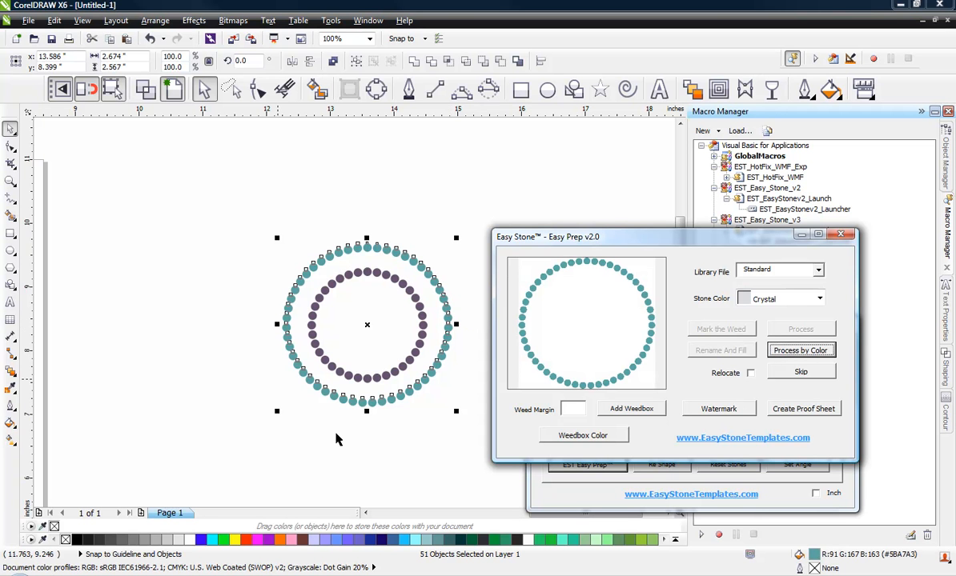
pyautogui.click(767, 298)
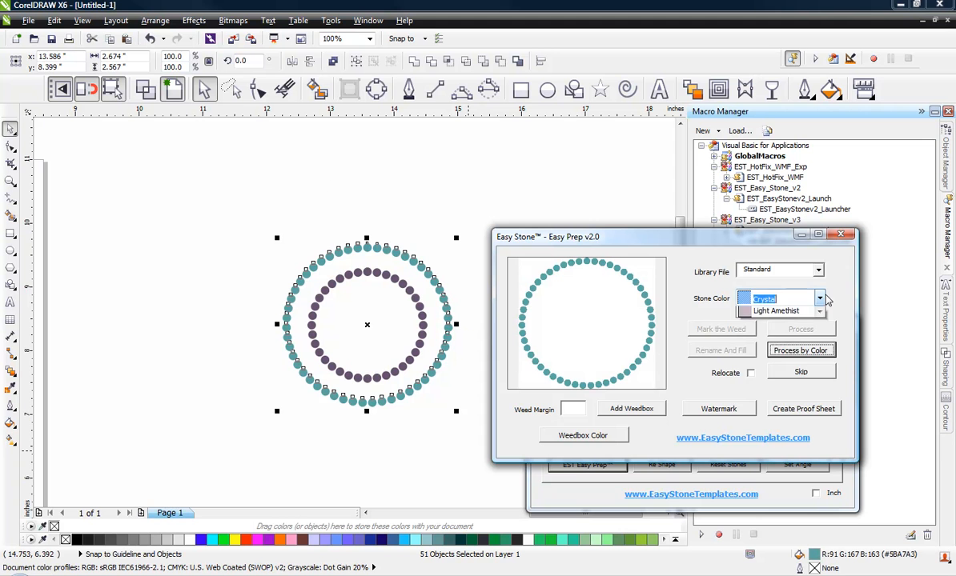
pyautogui.click(794, 356)
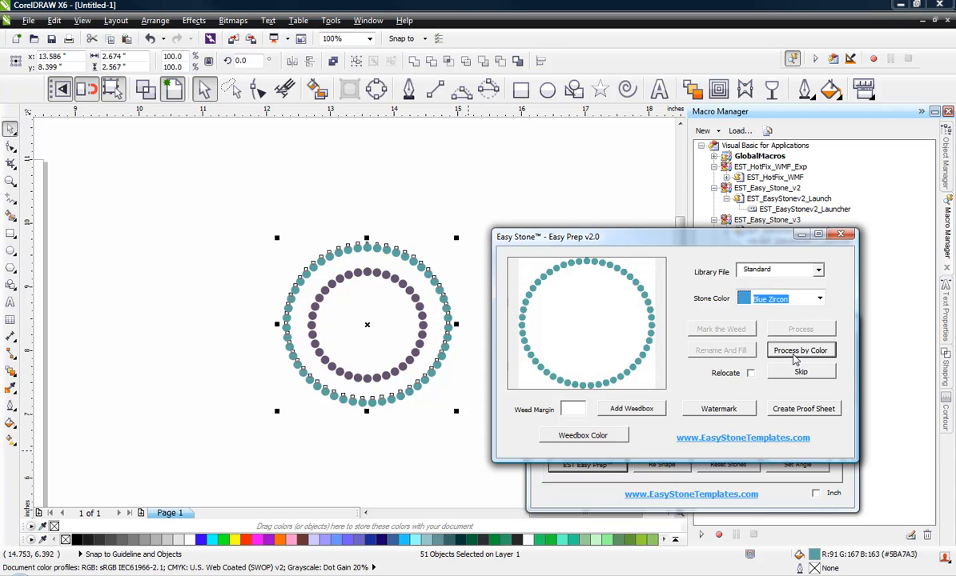
pyautogui.click(798, 355)
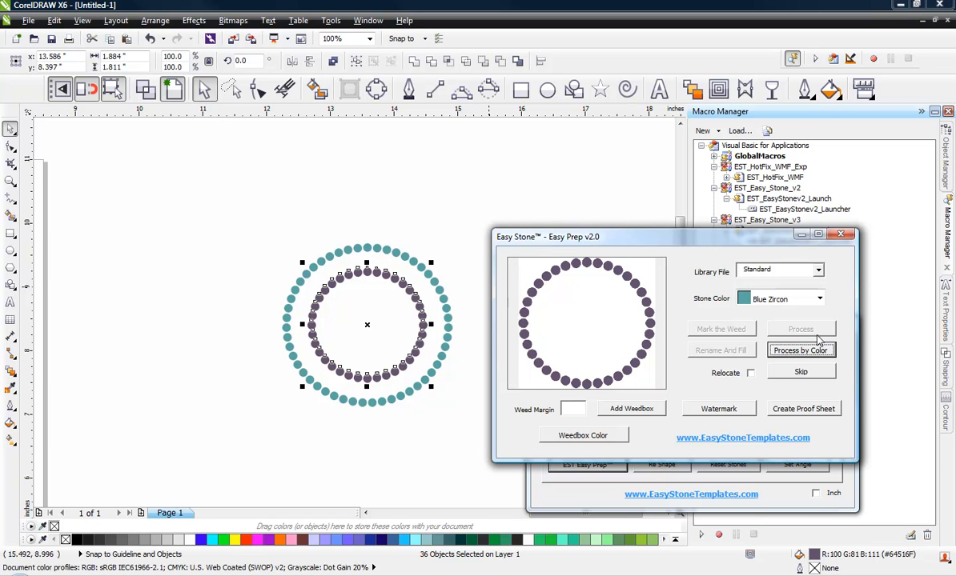
# Assign the Amethist color from the Standard library to the inner ring and finish the processing by color
pyautogui.click(818, 299)
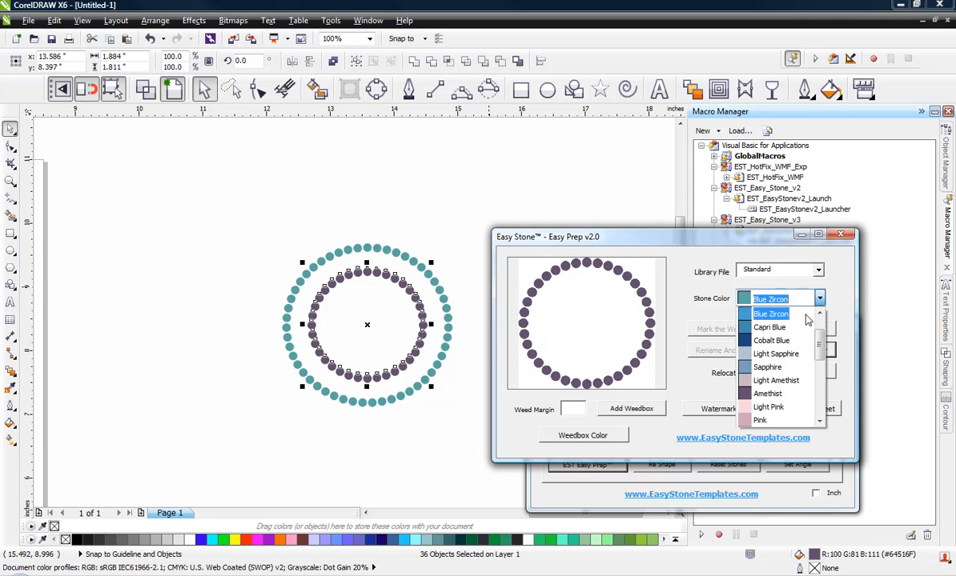
pyautogui.click(793, 372)
pyautogui.click(804, 355)
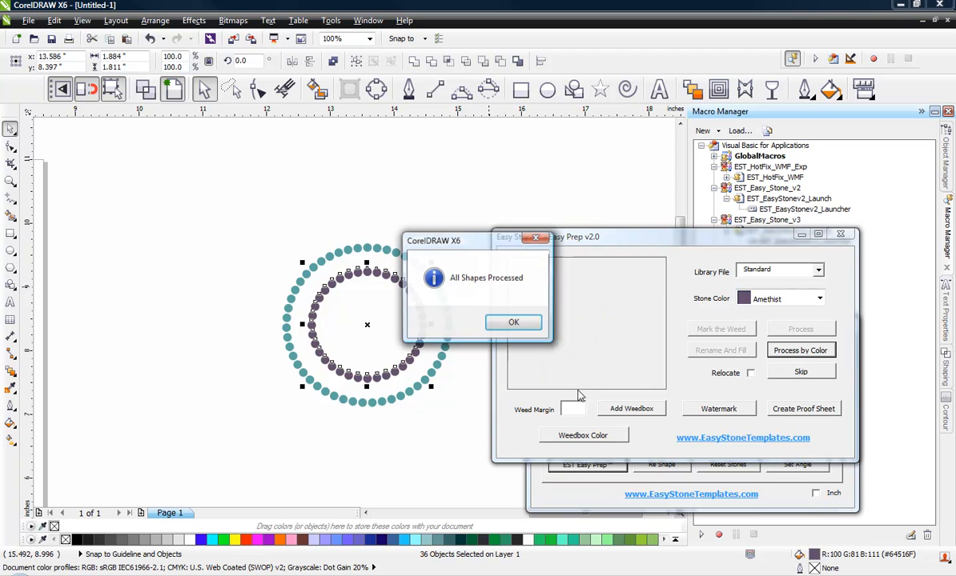
pyautogui.click(515, 325)
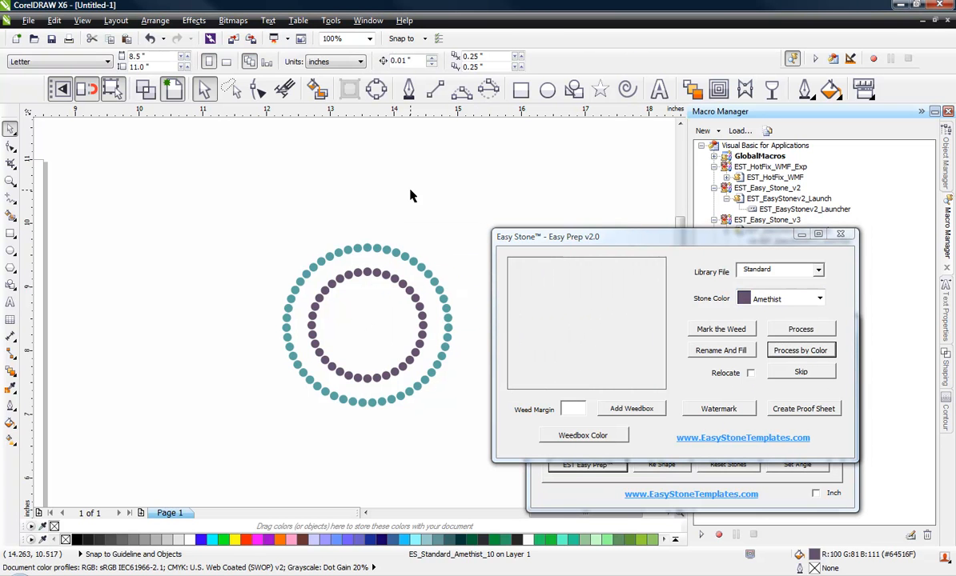
# Examine the renamed stones in the Object Manager, checking one stone of the outer ring and one of the inner ring
pyautogui.click(944, 171)
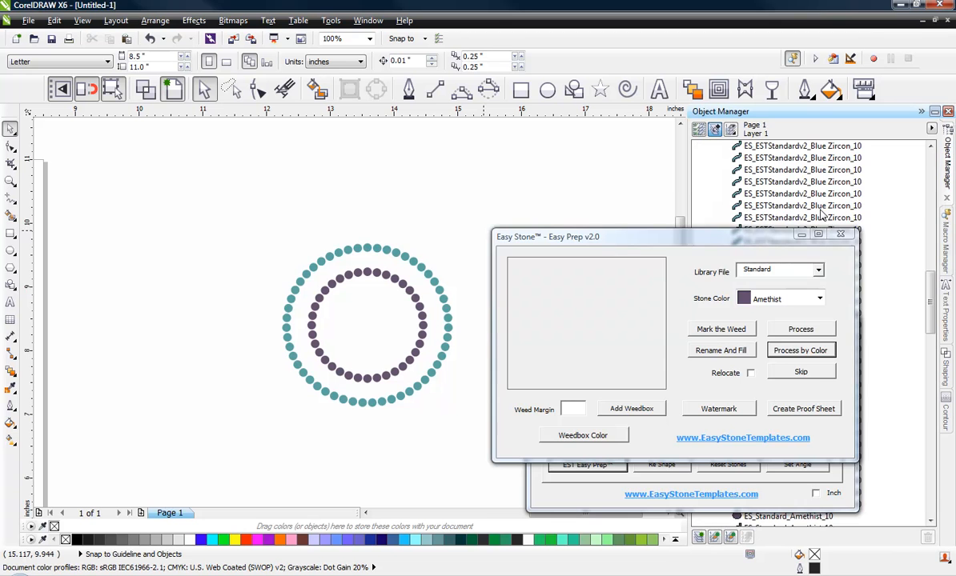
pyautogui.moveTo(745, 233); pyautogui.dragTo(754, 273)
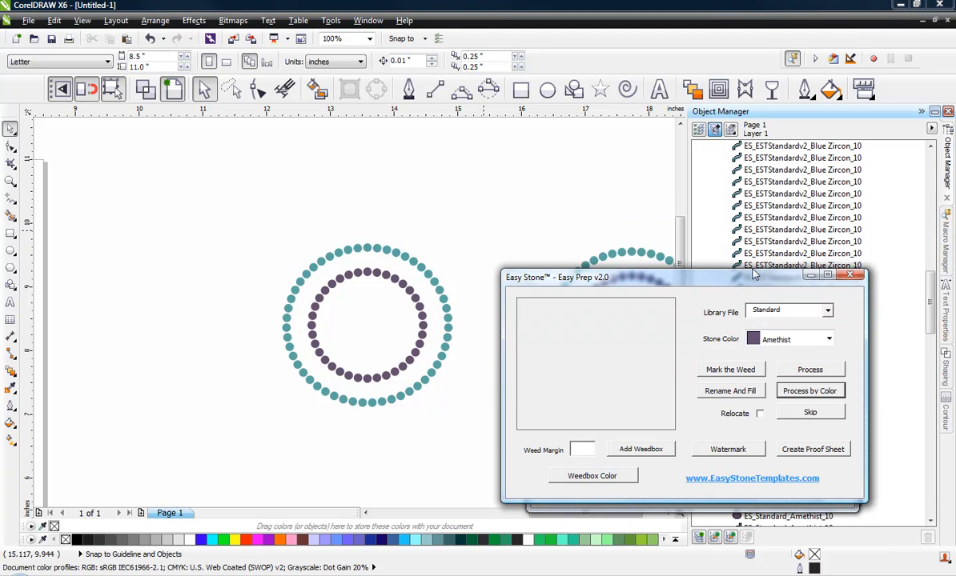
pyautogui.click(419, 269)
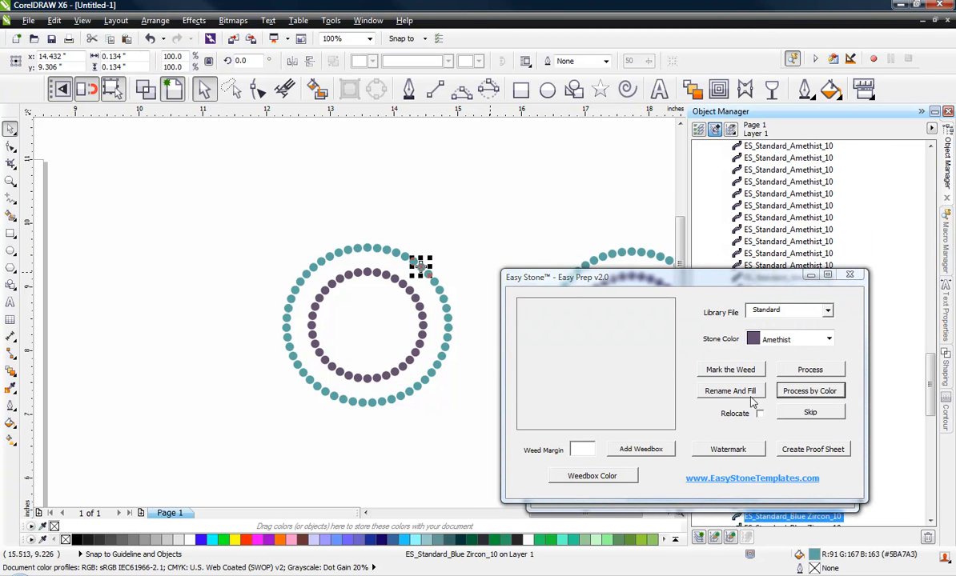
pyautogui.click(742, 271)
pyautogui.moveTo(742, 270); pyautogui.dragTo(769, 174)
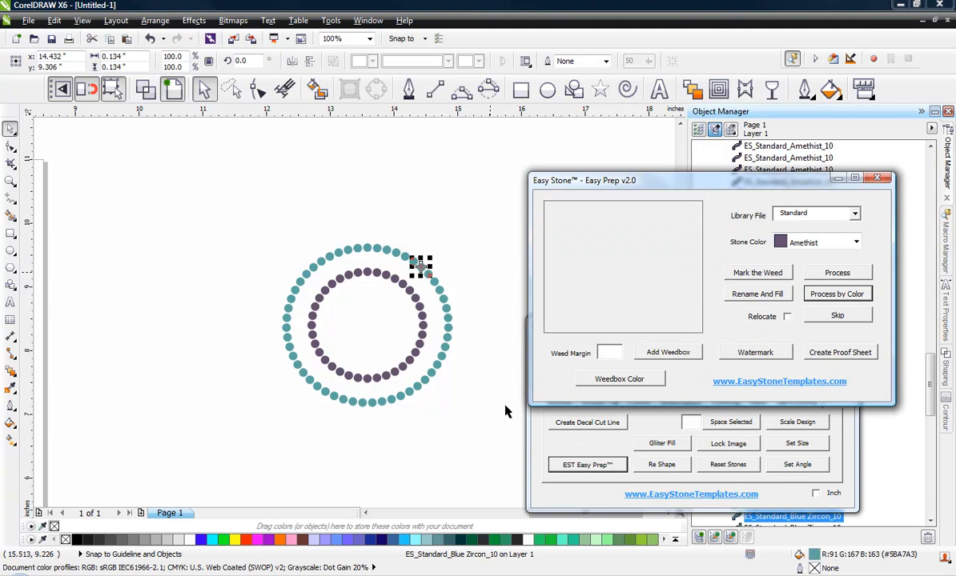
pyautogui.click(415, 351)
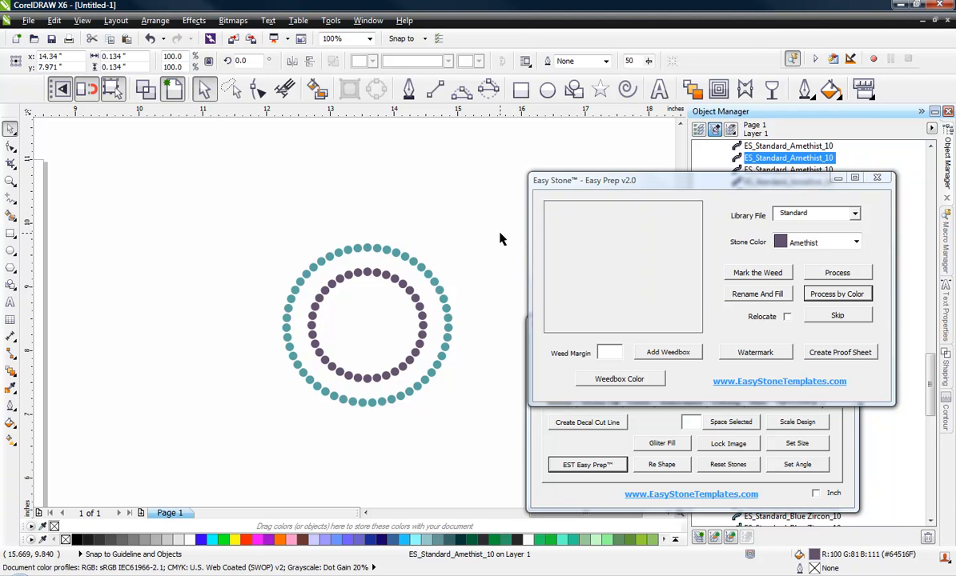
# Select both original rings and run the Easy Stone v3 Simulate function on them
pyautogui.moveTo(501, 207); pyautogui.dragTo(325, 433)
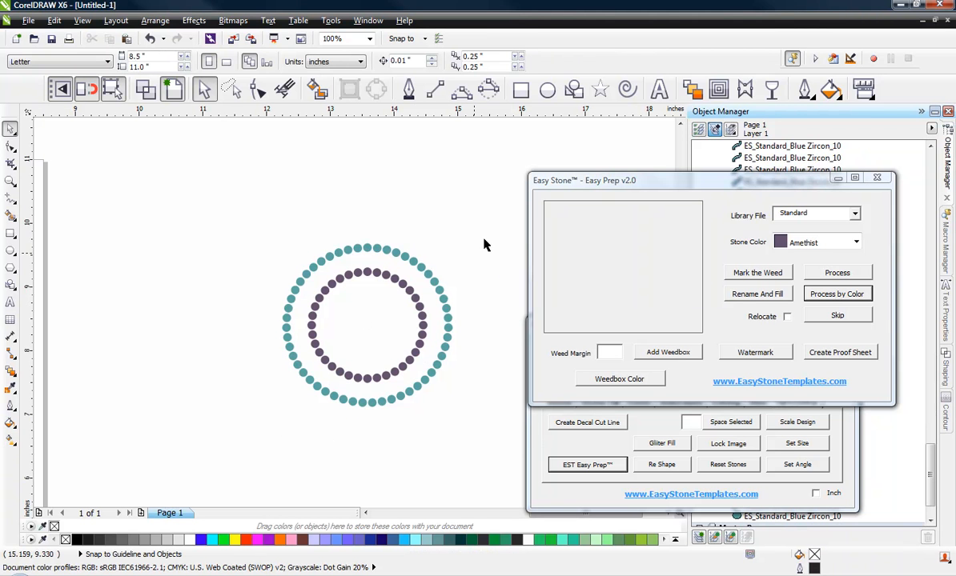
pyautogui.moveTo(507, 202); pyautogui.dragTo(269, 433)
pyautogui.click(549, 436)
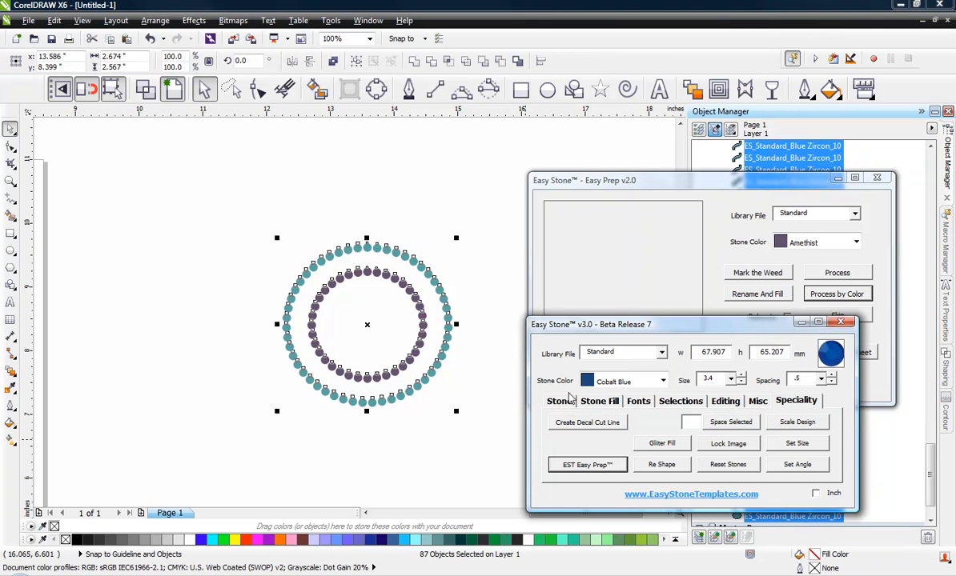
pyautogui.click(561, 403)
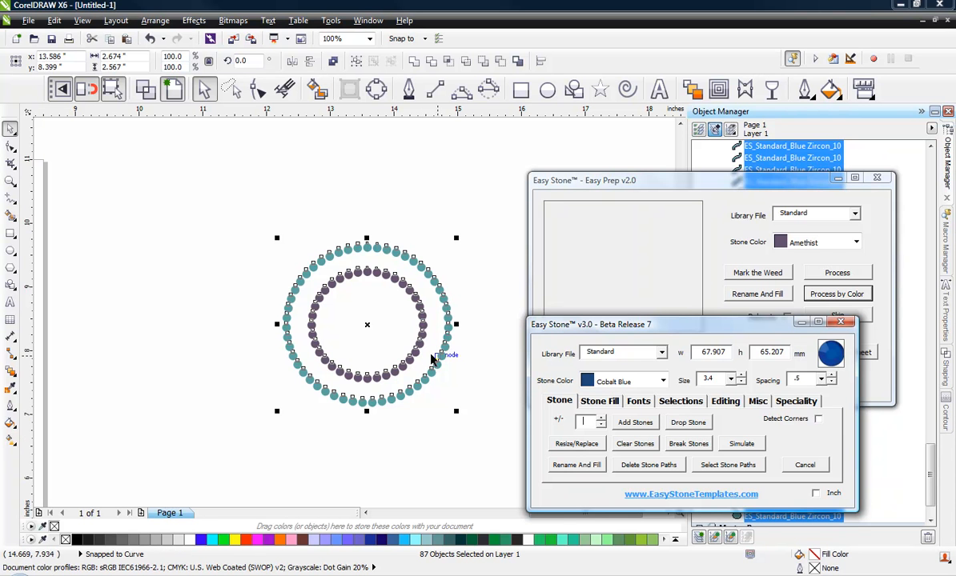
pyautogui.click(743, 445)
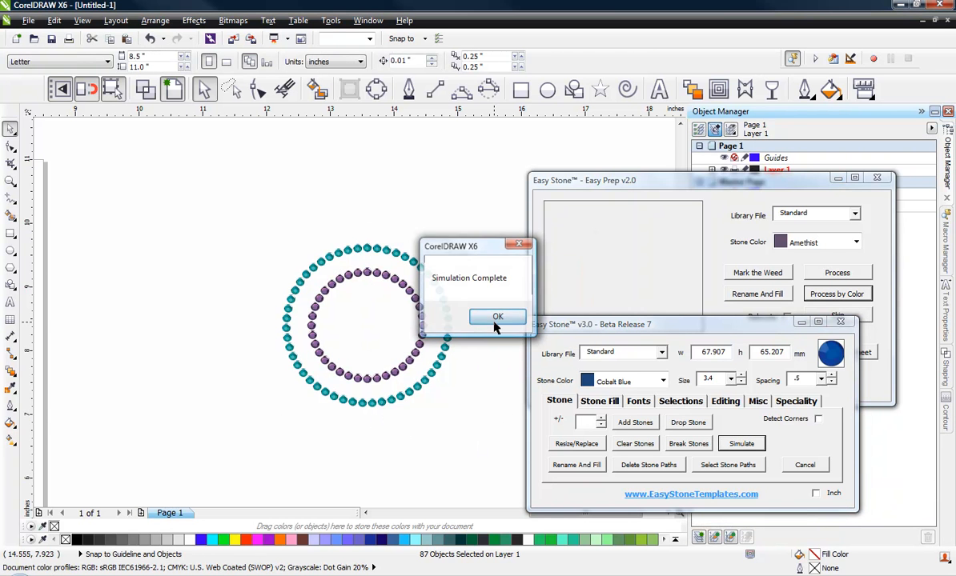
pyautogui.click(497, 316)
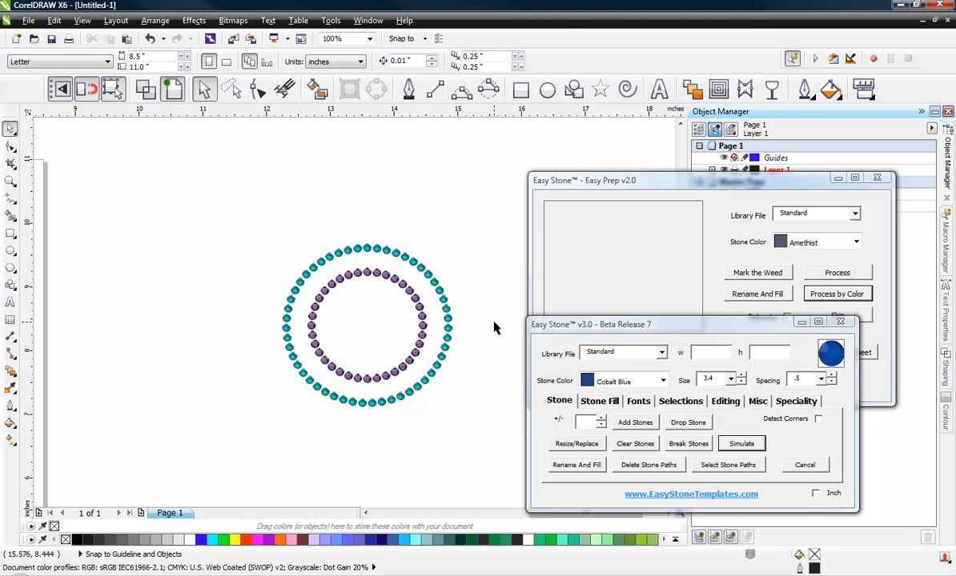
pyautogui.scroll(2, 438, 333)
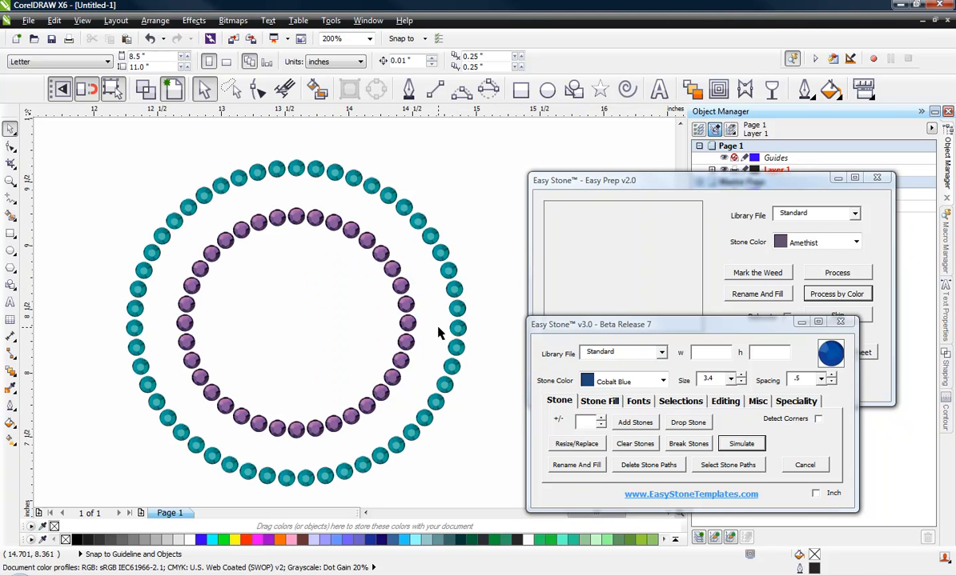
# Close the Easy Prep v2.0 window
pyautogui.click(686, 192)
pyautogui.click(480, 187)
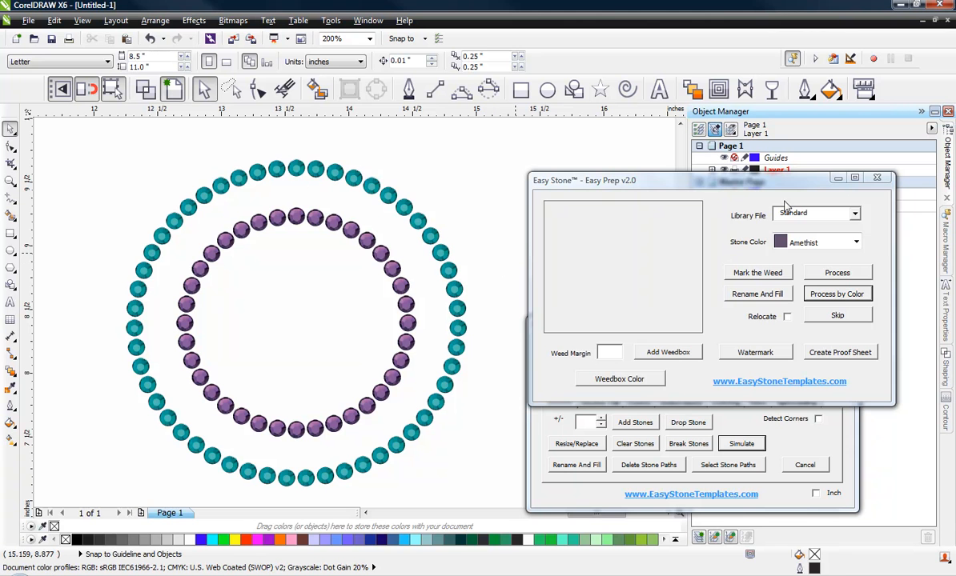
pyautogui.click(876, 178)
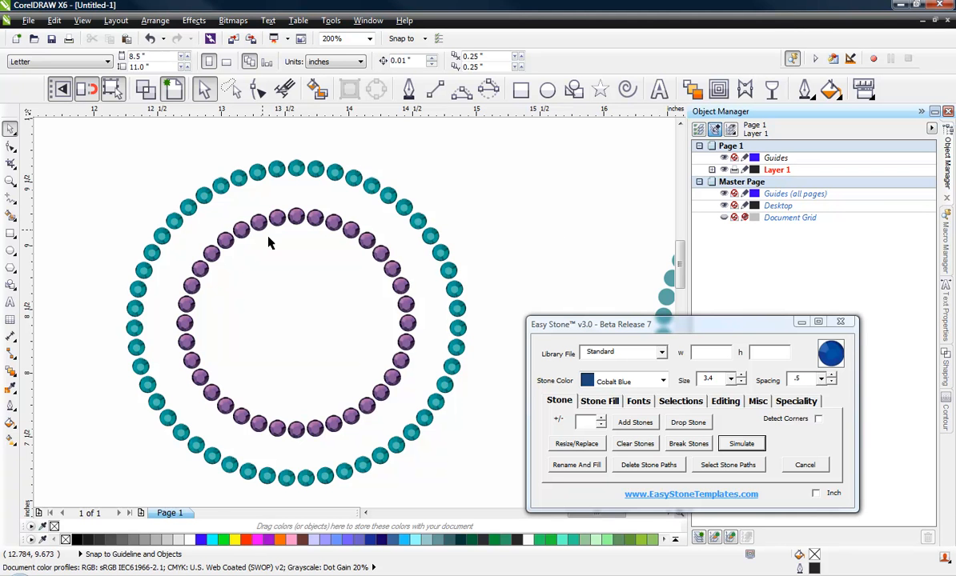
pyautogui.scroll(-1, 251, 223)
pyautogui.scroll(-1, 469, 206)
pyautogui.scroll(1, 629, 241)
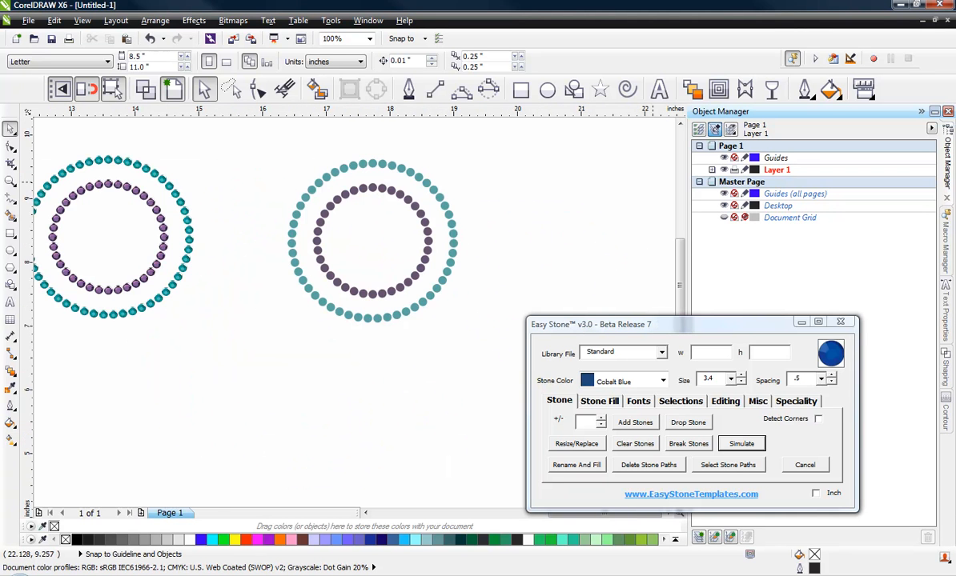
# Switch to the Windows Explorer window and show the full path of CorelDRAW's GMS folder
pyautogui.moveTo(954, 96); pyautogui.dragTo(593, 81)
pyautogui.click(626, 92)
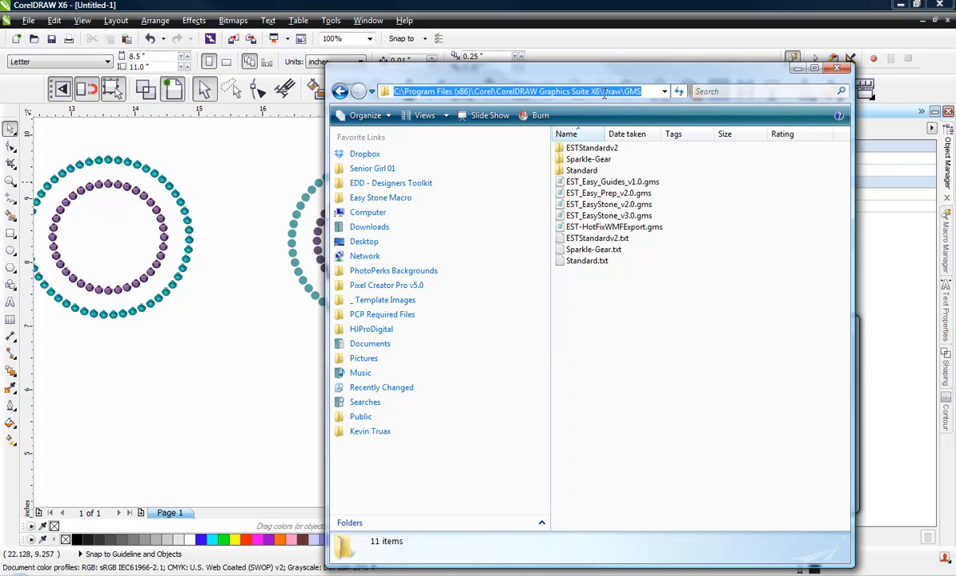
pyautogui.click(705, 279)
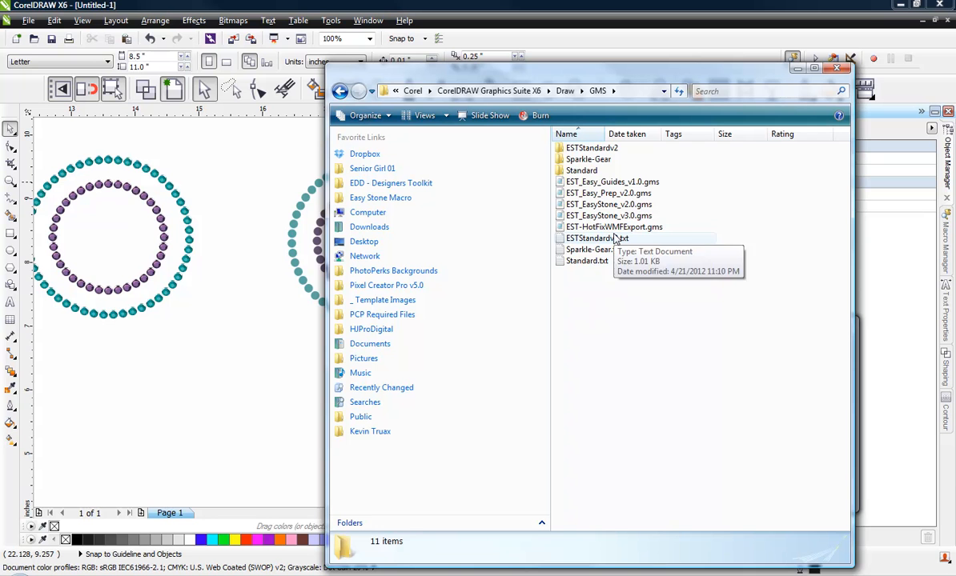
# Examine the ESTStandardv2, Sparkle-Gear and Standard library folders inside the GMS folder
pyautogui.click(587, 163)
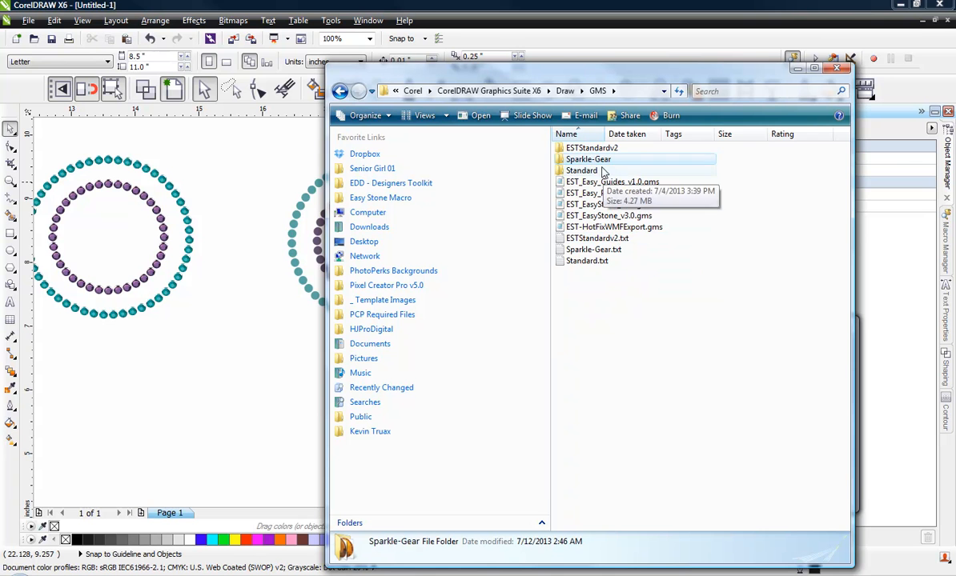
pyautogui.click(645, 332)
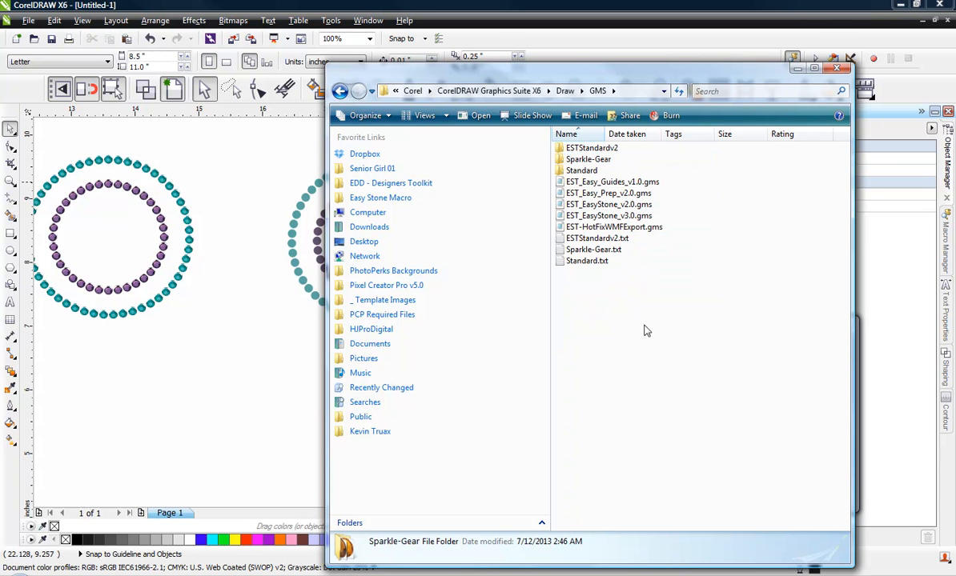
pyautogui.click(592, 158)
pyautogui.click(593, 149)
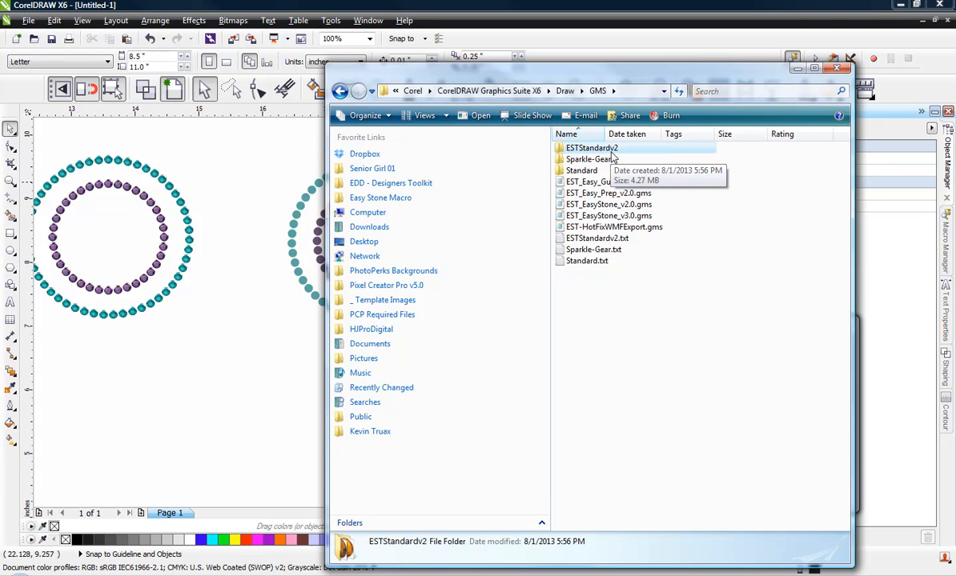
pyautogui.click(582, 171)
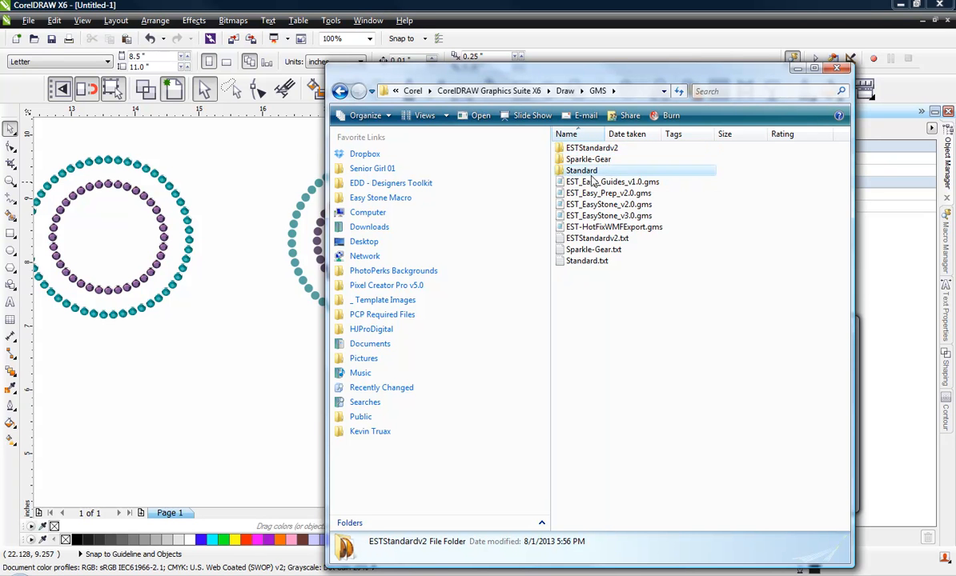
pyautogui.click(626, 301)
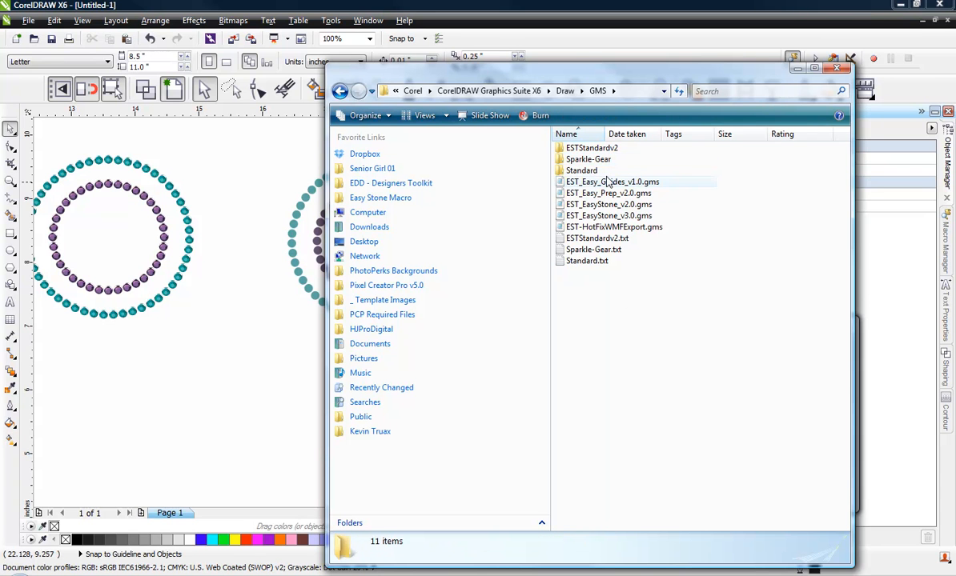
# Create a new folder inside GMS and move the ESTStandardv2 folder into it
pyautogui.rightClick(662, 310)
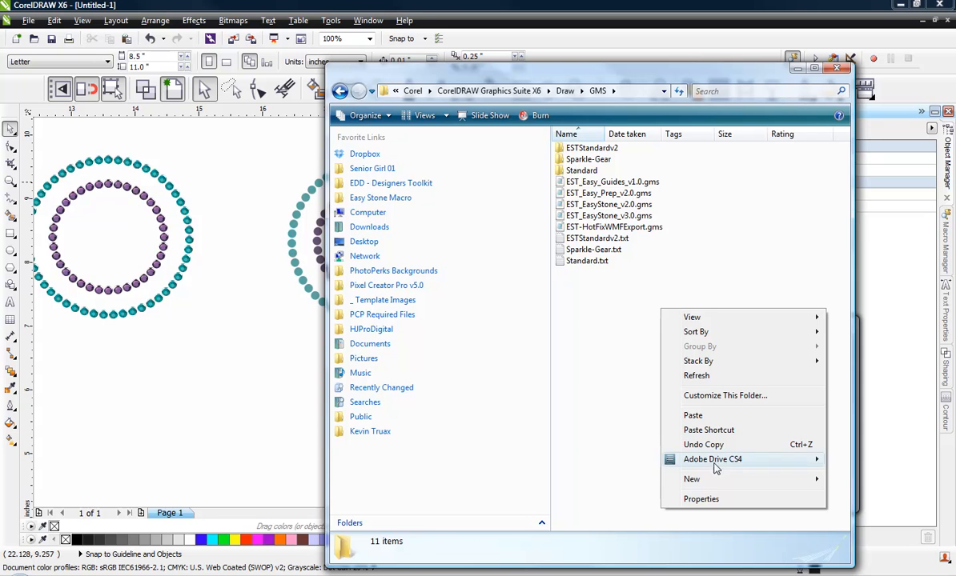
pyautogui.moveTo(715, 478)
pyautogui.click(516, 127)
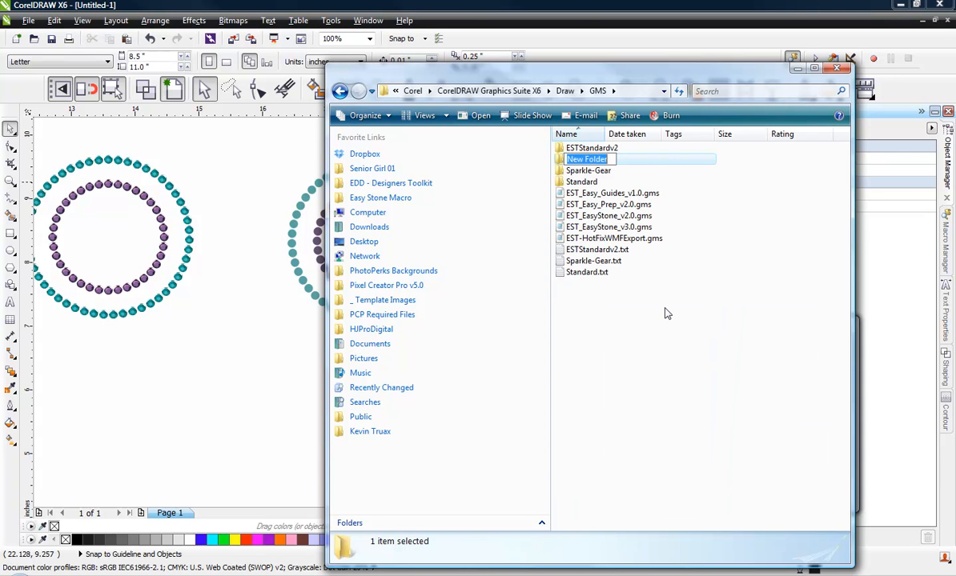
pyautogui.click(665, 313)
pyautogui.moveTo(596, 149); pyautogui.dragTo(606, 163)
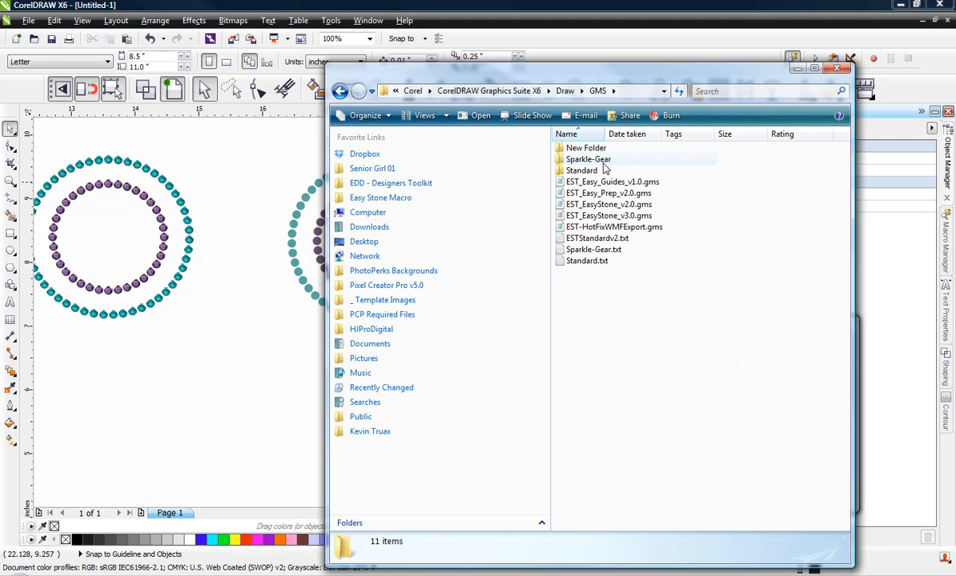
# Move ESTStandardv2.txt into New Folder, and duplicate both the Standard folder and Standard.txt inside GMS
pyautogui.click(606, 241)
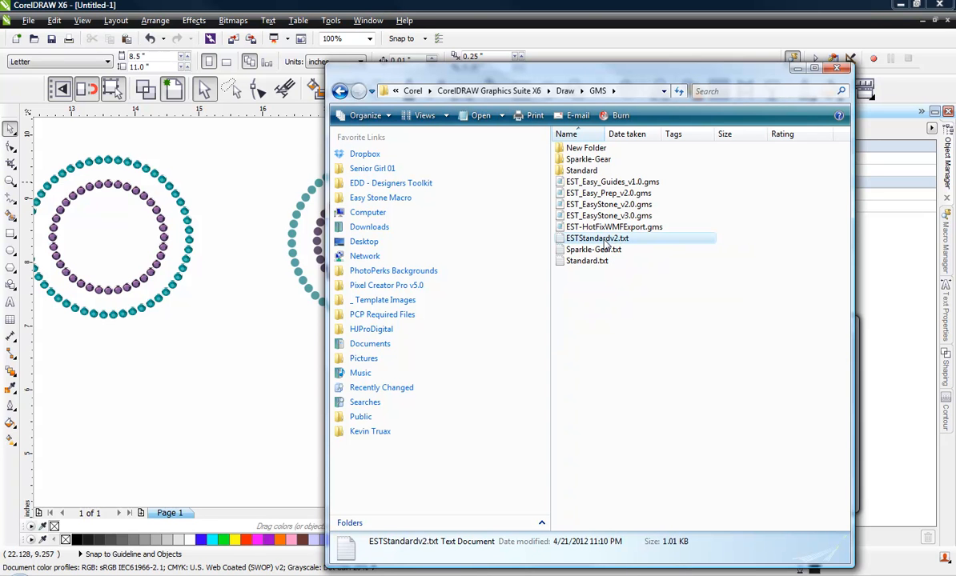
pyautogui.moveTo(606, 245); pyautogui.dragTo(600, 150)
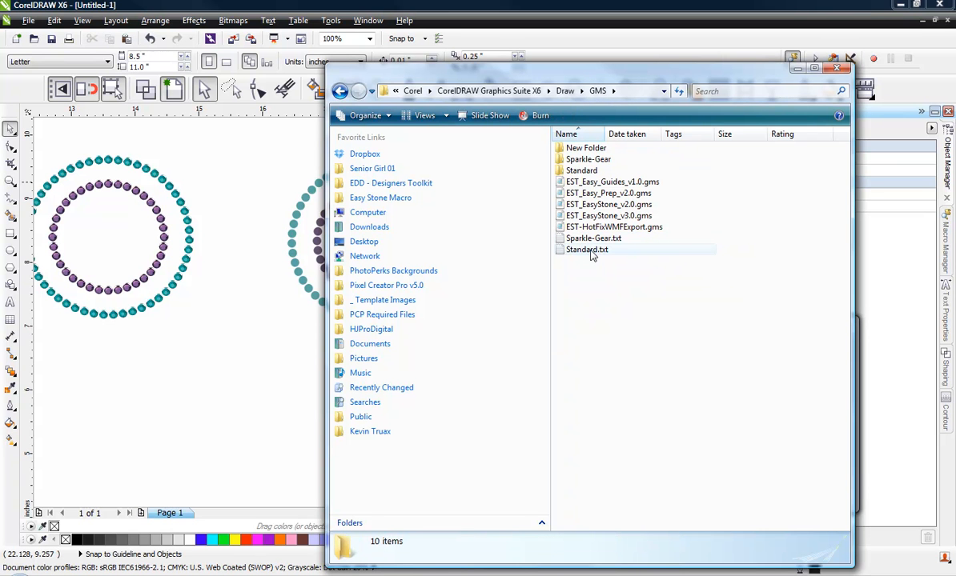
pyautogui.click(591, 252)
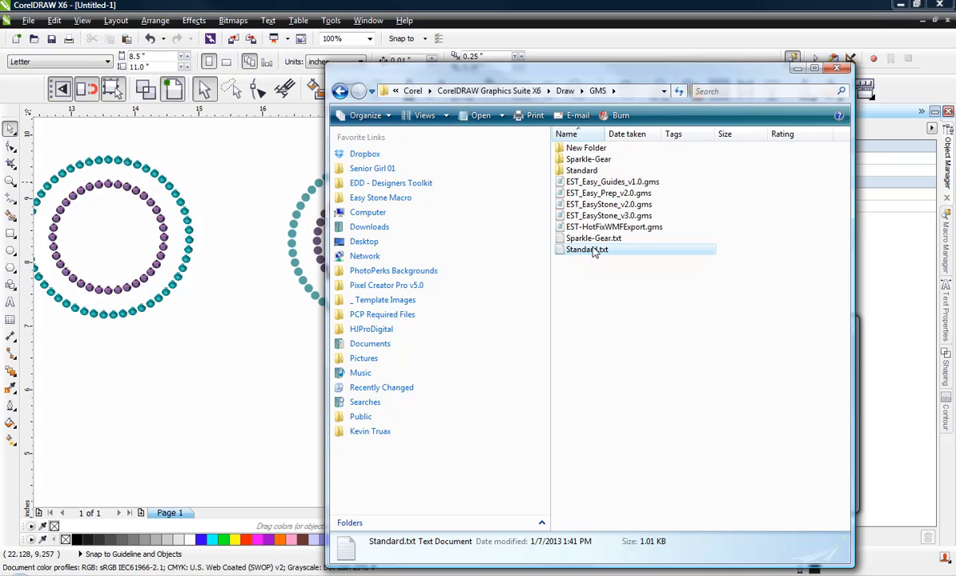
pyautogui.moveTo(594, 252); pyautogui.dragTo(586, 175)
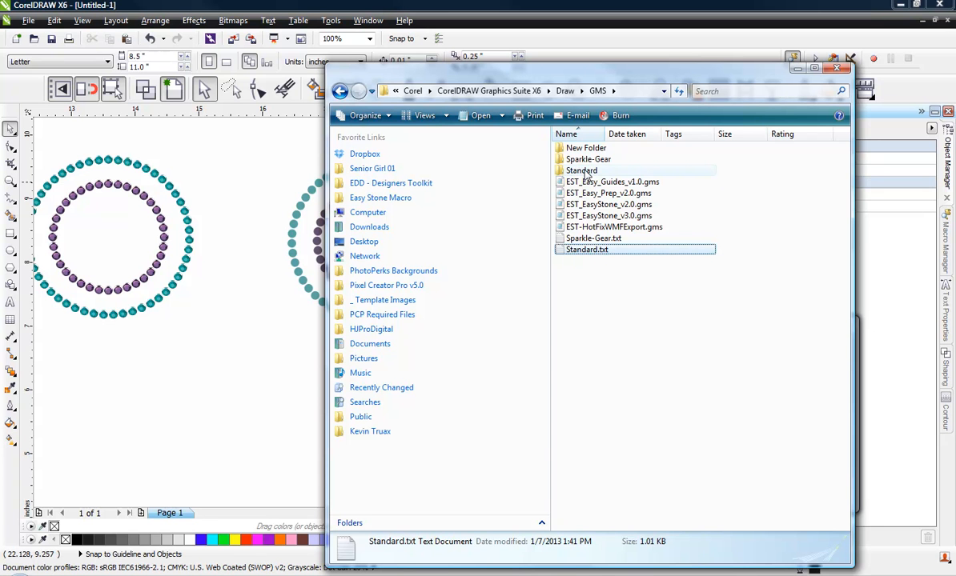
pyautogui.keyDown('ctrl'); pyautogui.click(587, 172); pyautogui.keyUp('ctrl')
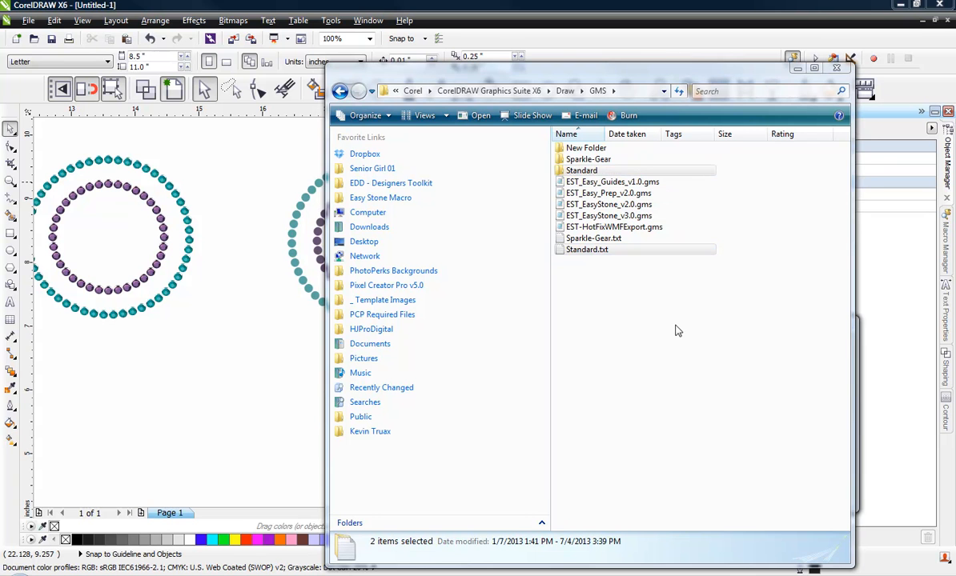
pyautogui.hotkey('ctrl', 'v')
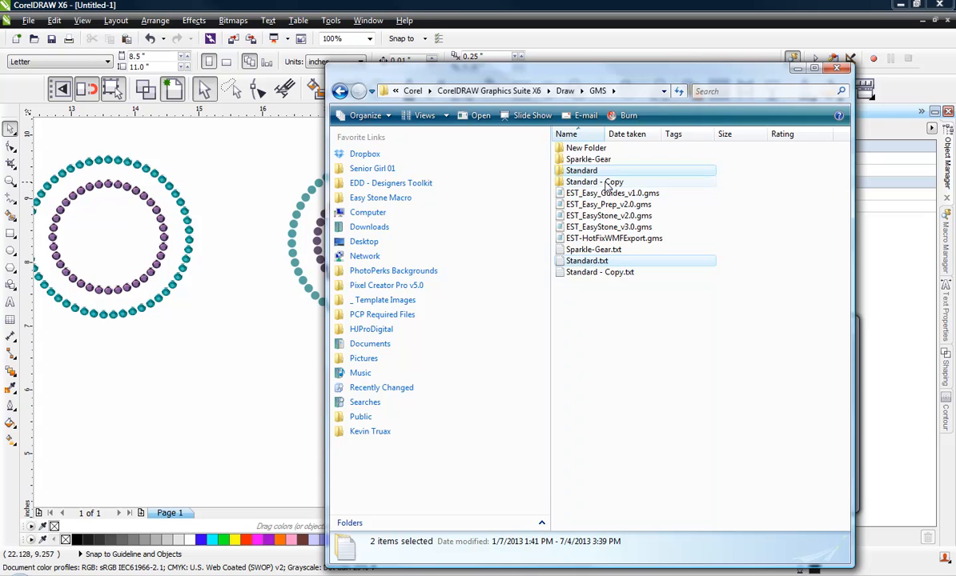
# Copy the file name ESTStandardv2 from the text file inside New Folder and rename the GMS file Standard - Copy.txt to ESTStandardv2.txt
pyautogui.doubleClick(592, 149)
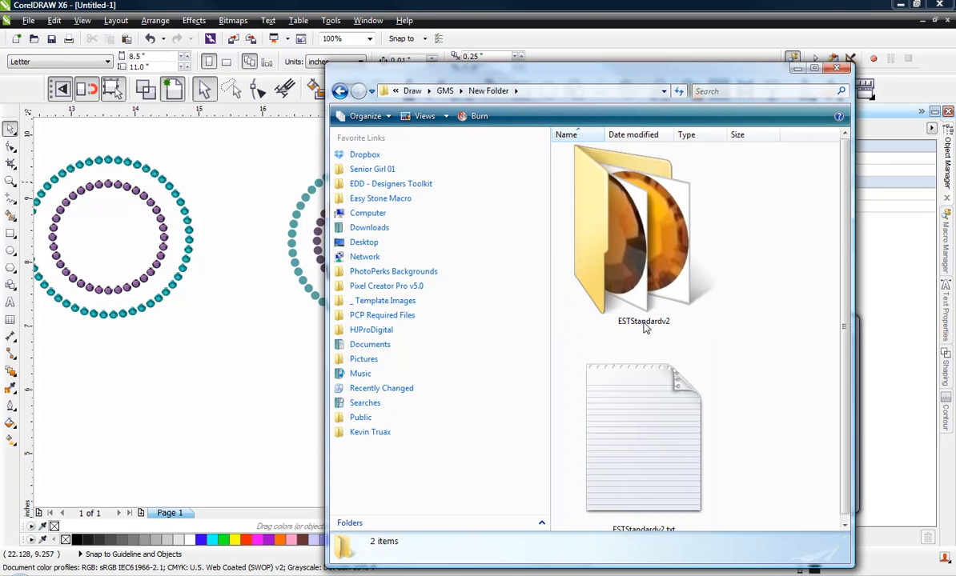
pyautogui.click(417, 116)
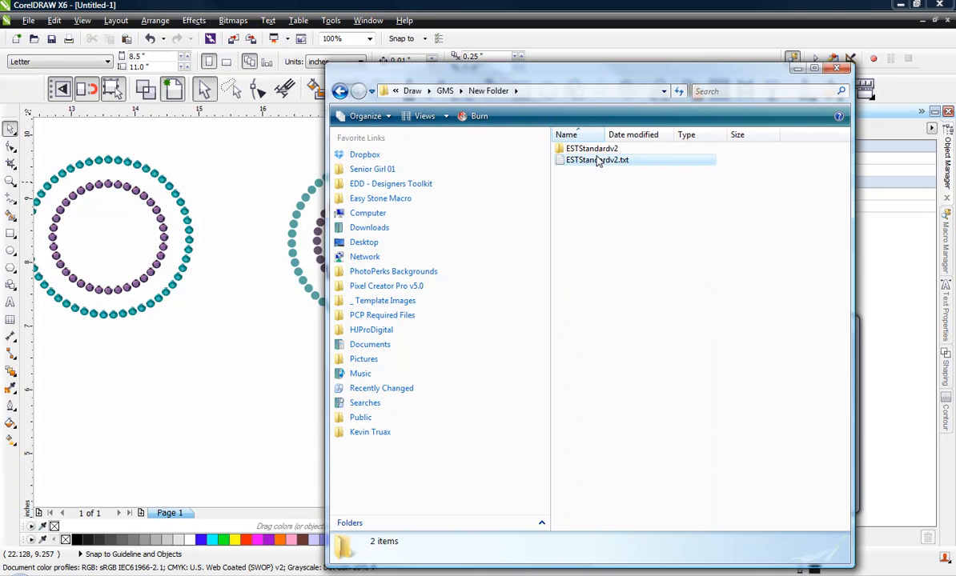
pyautogui.click(612, 163)
pyautogui.click(618, 163)
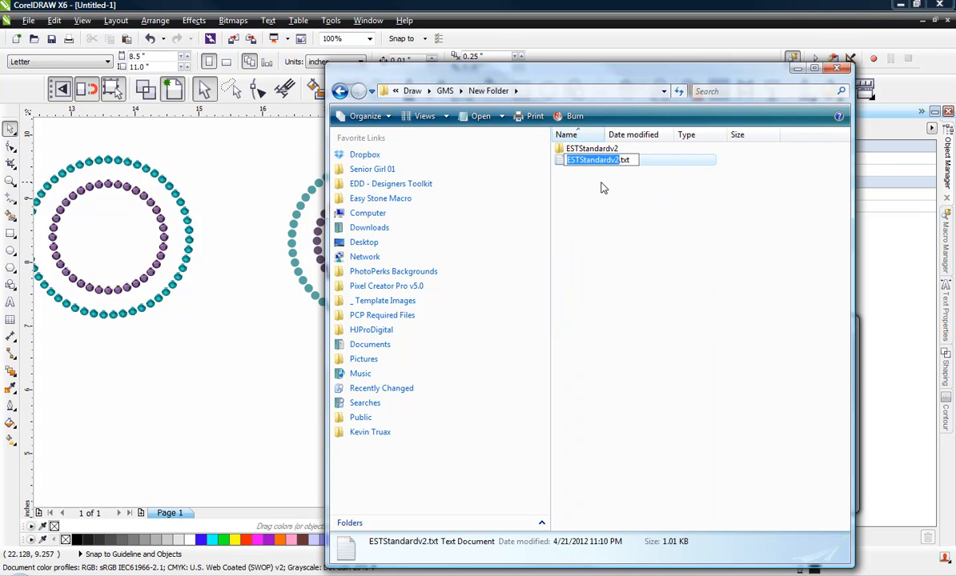
pyautogui.click(454, 92)
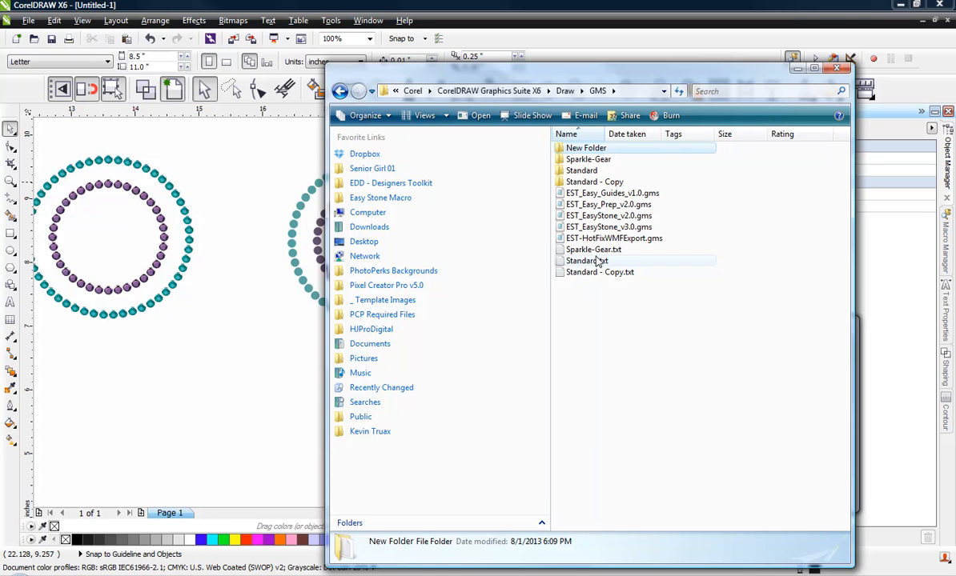
pyautogui.click(598, 273)
pyautogui.click(602, 273)
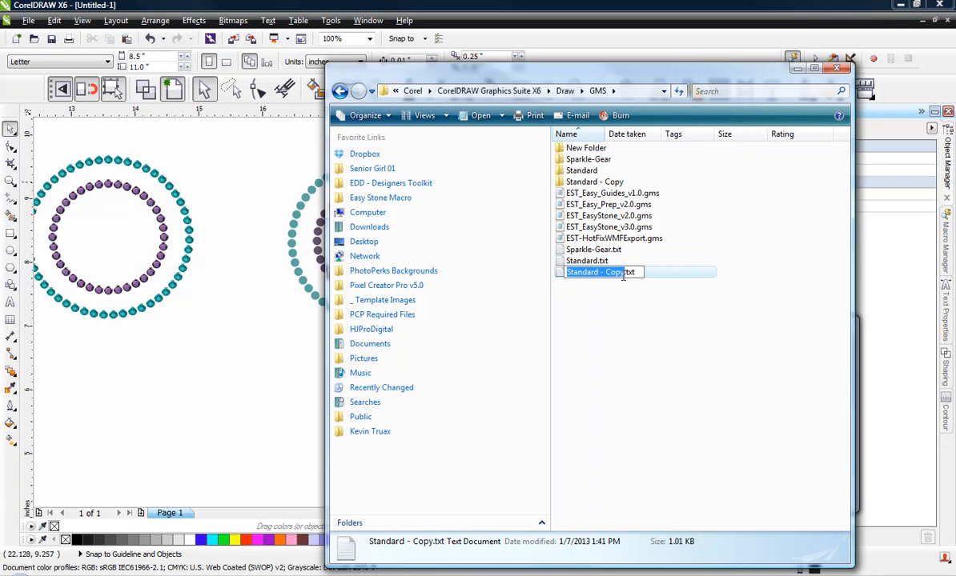
pyautogui.write('ESTStandardv2')
pyautogui.click(666, 319)
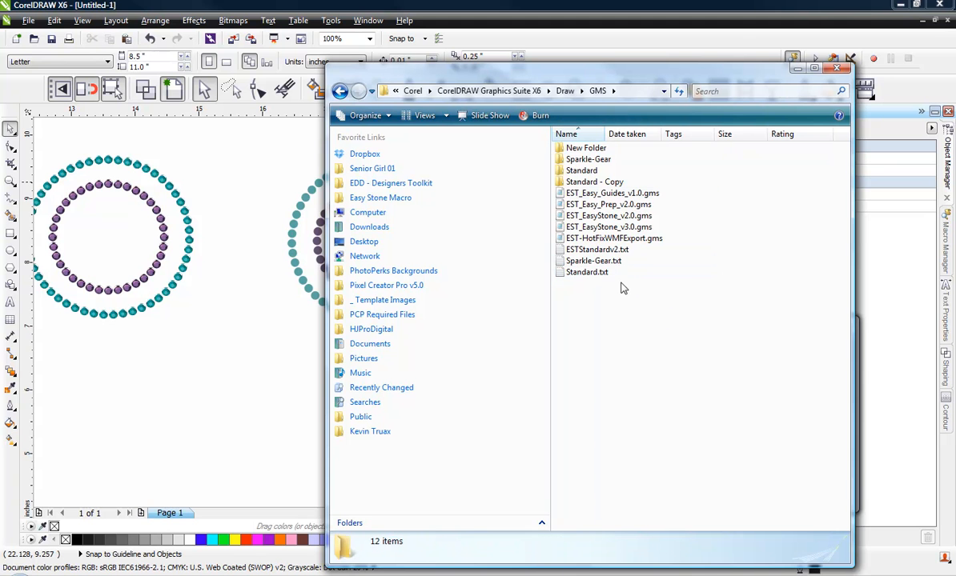
# Rename the Standard - Copy folder in GMS to ESTStandardv2
pyautogui.click(602, 184)
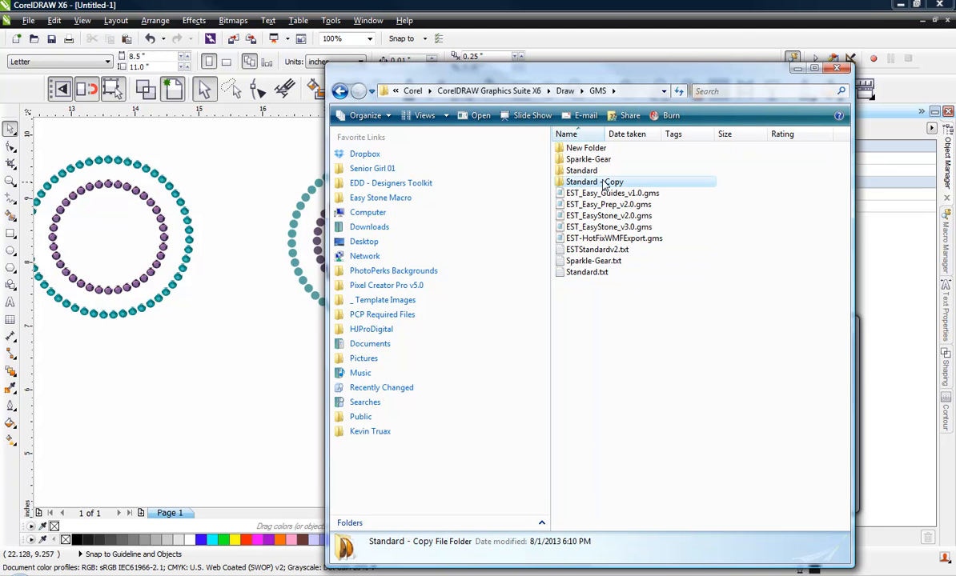
pyautogui.press('F2')
pyautogui.hotkey('ctrl', 'v')
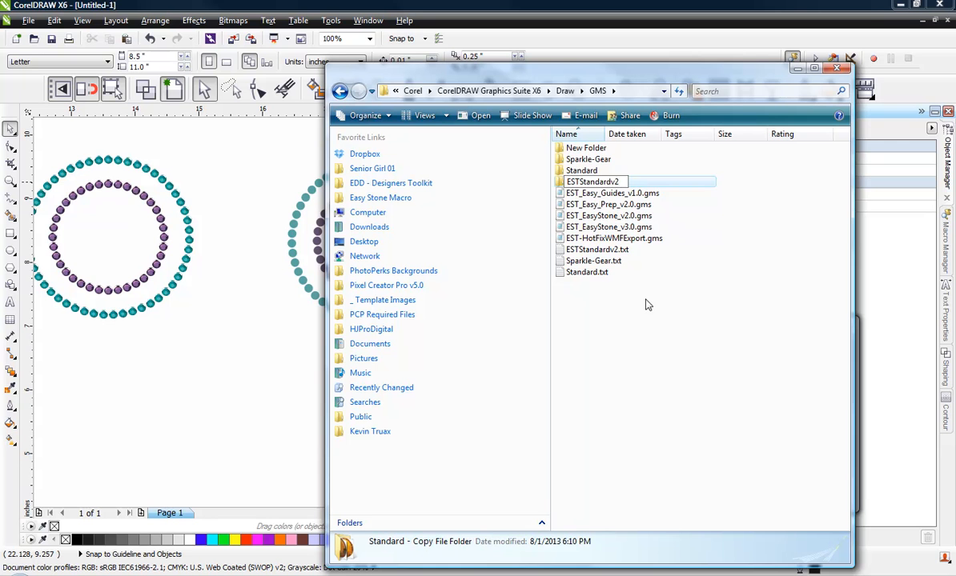
pyautogui.click(649, 304)
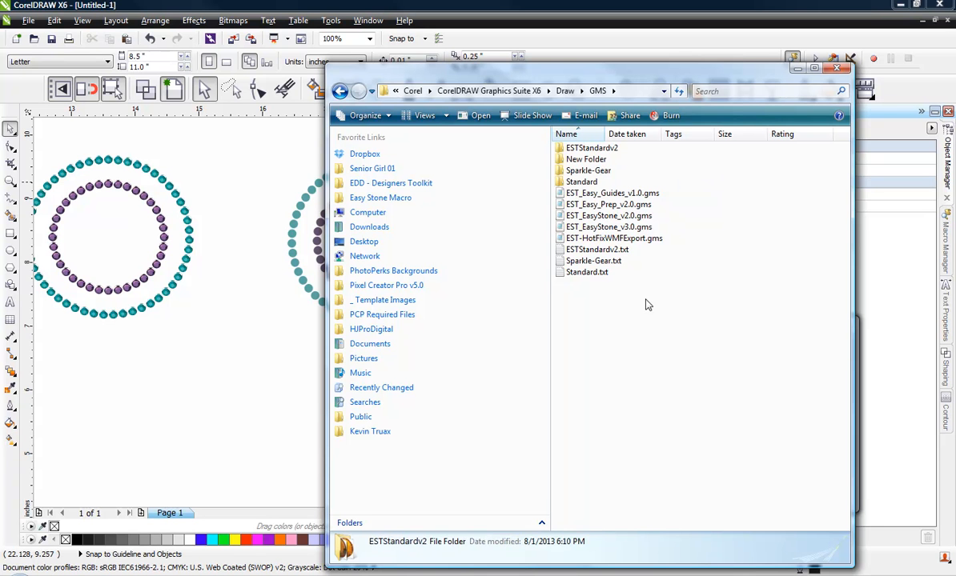
pyautogui.click(585, 254)
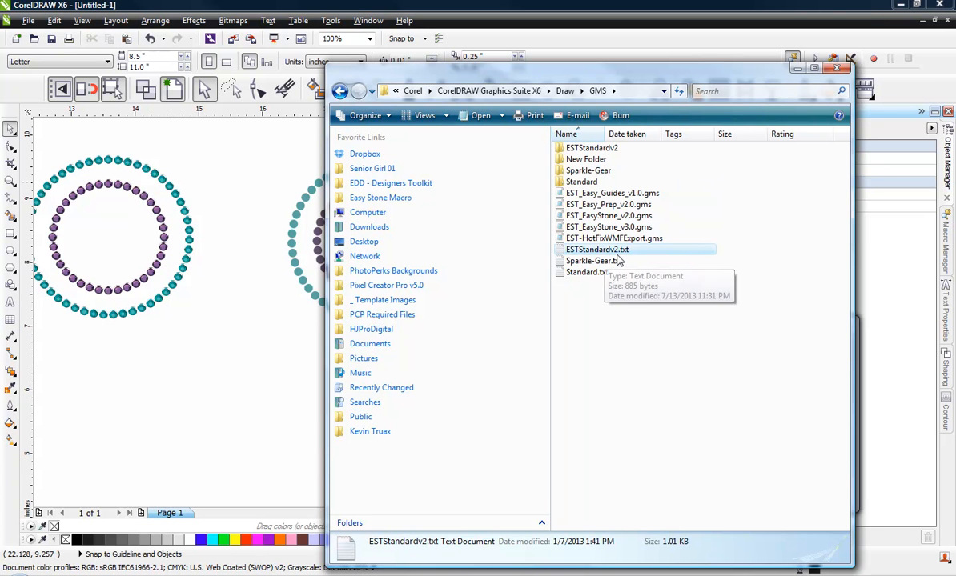
pyautogui.click(585, 150)
pyautogui.click(590, 251)
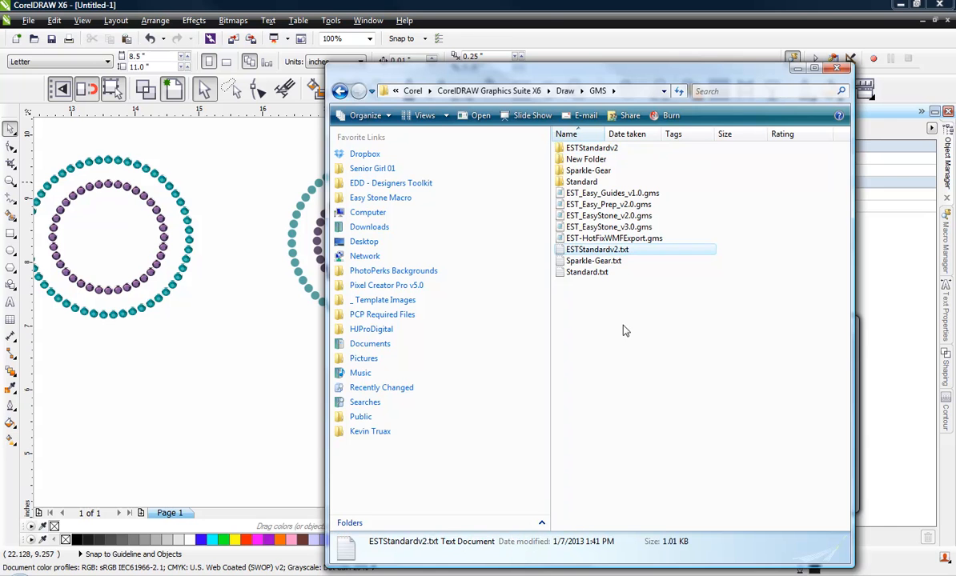
# Switch back to CorelDRAW and run the Easy Stone v3.0 simulation on both flat-colored rings of the unsimulated design
pyautogui.click(546, 38)
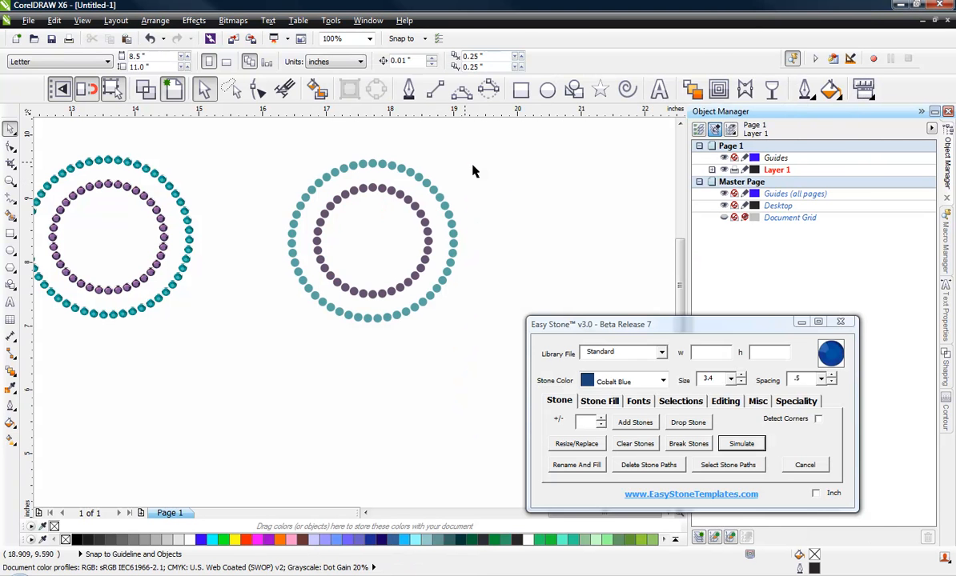
pyautogui.moveTo(491, 150); pyautogui.dragTo(271, 344)
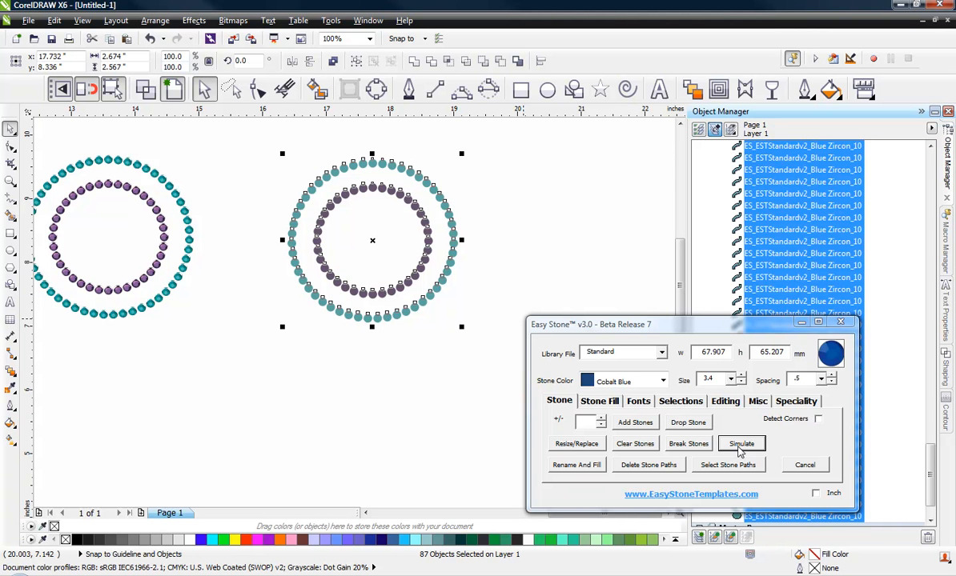
pyautogui.click(740, 450)
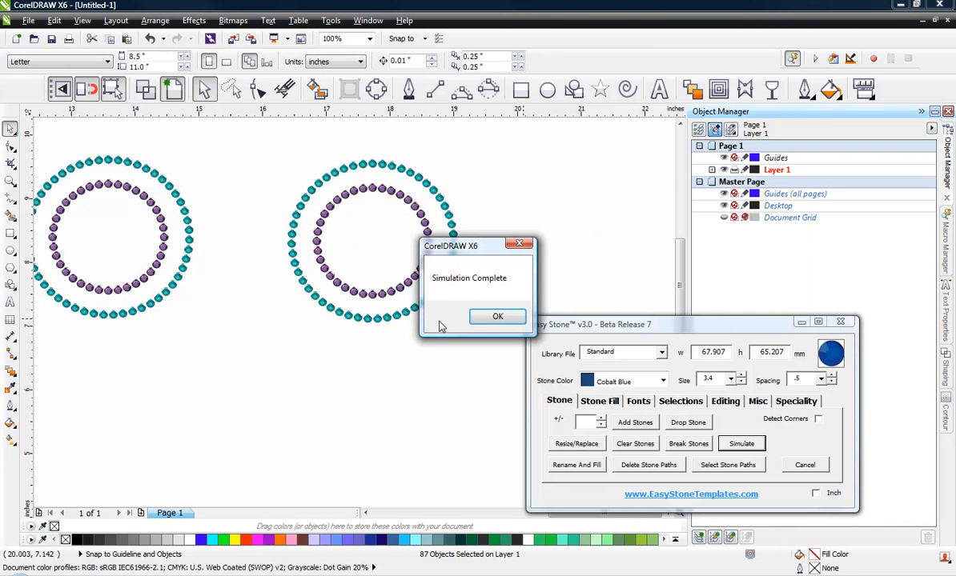
pyautogui.click(495, 317)
# Examine the simulated teal and purple stones up close and compare the two ring designs
pyautogui.scroll(1, 392, 210)
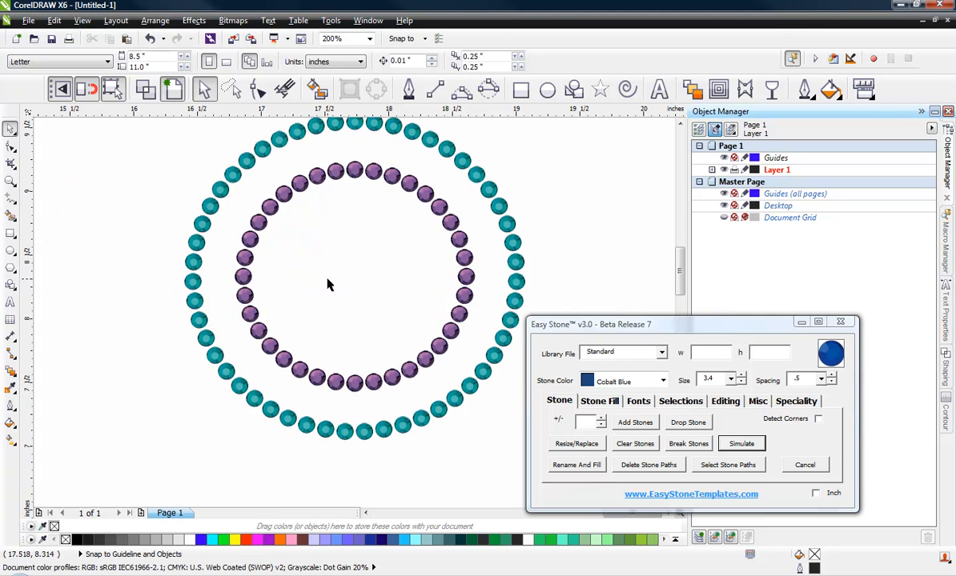
pyautogui.scroll(-2, 328, 283)
pyautogui.scroll(1, 354, 271)
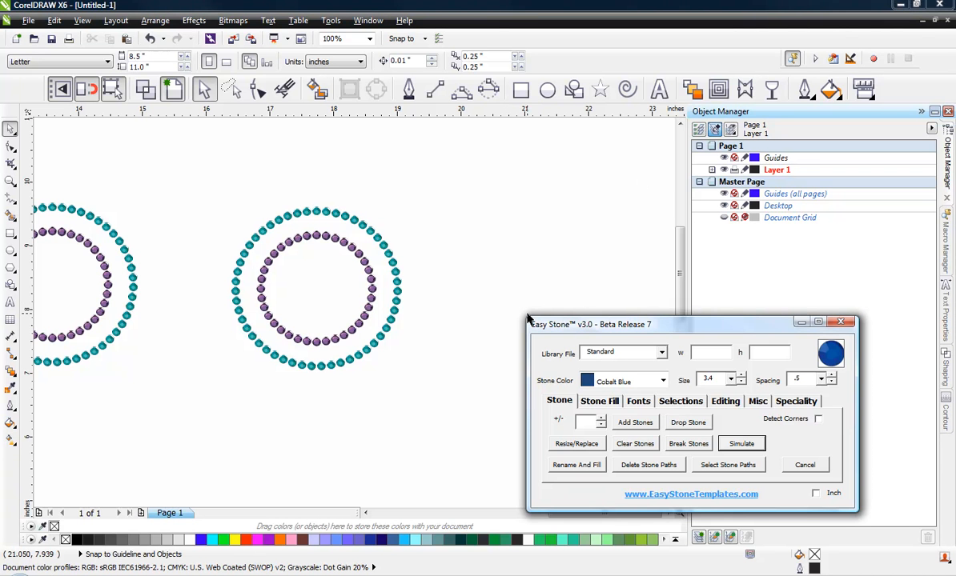
pyautogui.scroll(-1, 506, 237)
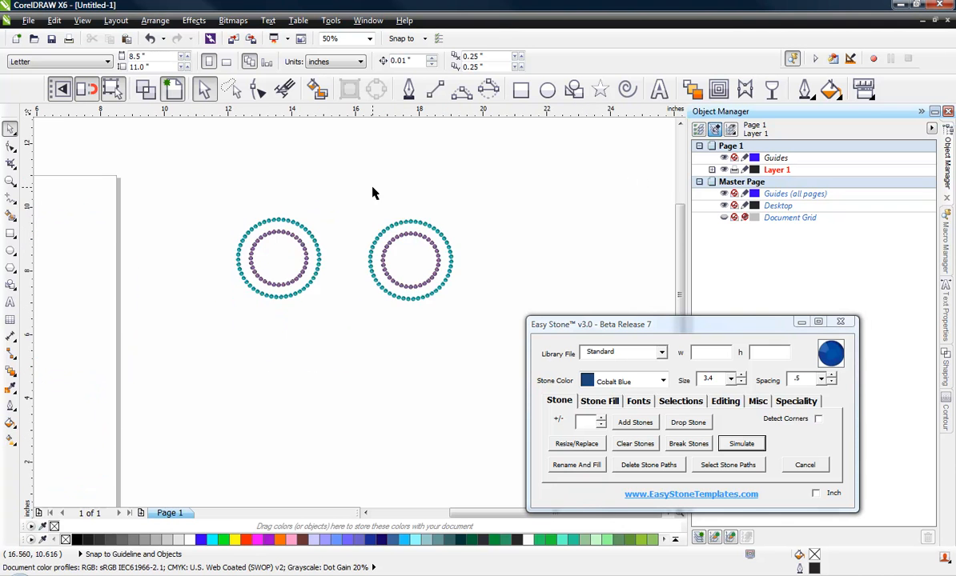
pyautogui.scroll(2, 365, 266)
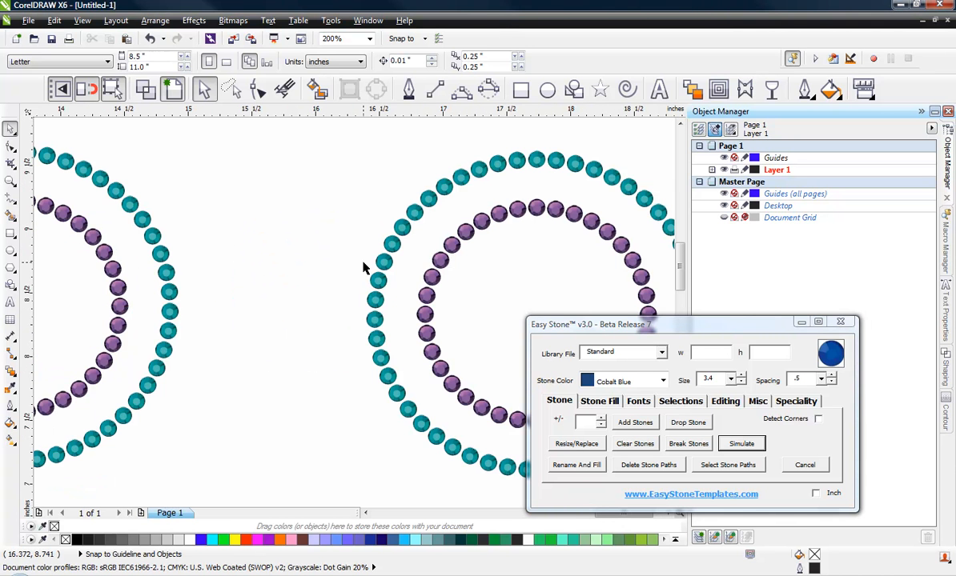
pyautogui.scroll(-1, 365, 267)
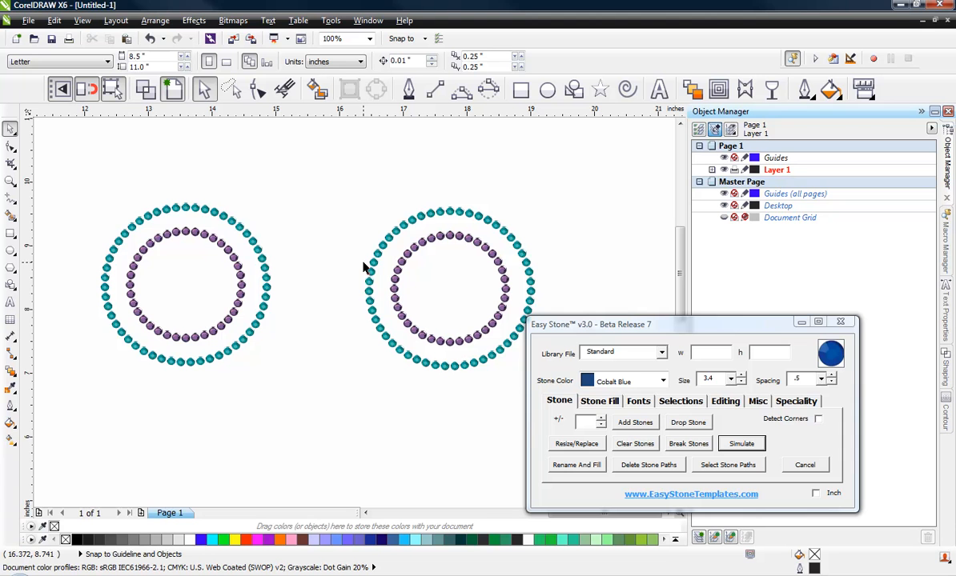